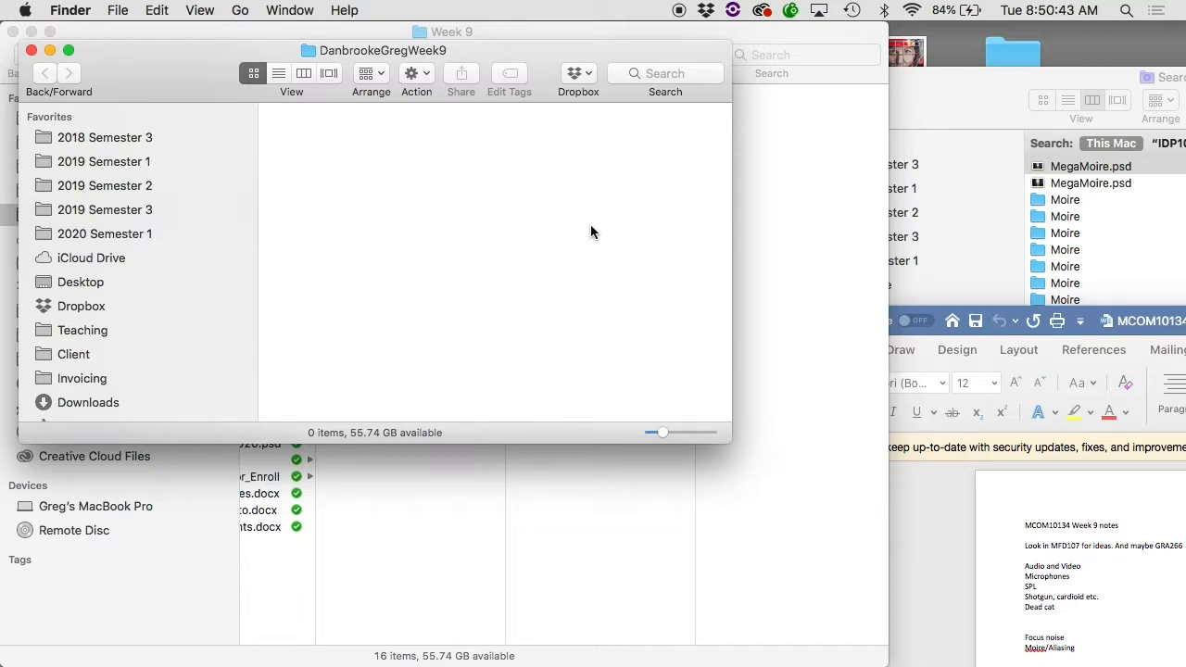
- Create a folder named Original Footage in the empty Week 9 project folder and place it near the upper left
{"action": "right_click", "coordinate": [526, 223]}
{"action": "left_click", "coordinate": [545, 220]}
{"action": "right_click", "coordinate": [544, 220]}
{"action": "left_click", "coordinate": [552, 227]}
{"action": "type", "text": "Original Footage"}
{"action": "left_click", "coordinate": [622, 164]}
{"action": "left_click_drag", "start_coordinate": [532, 232], "coordinate": [341, 189]}
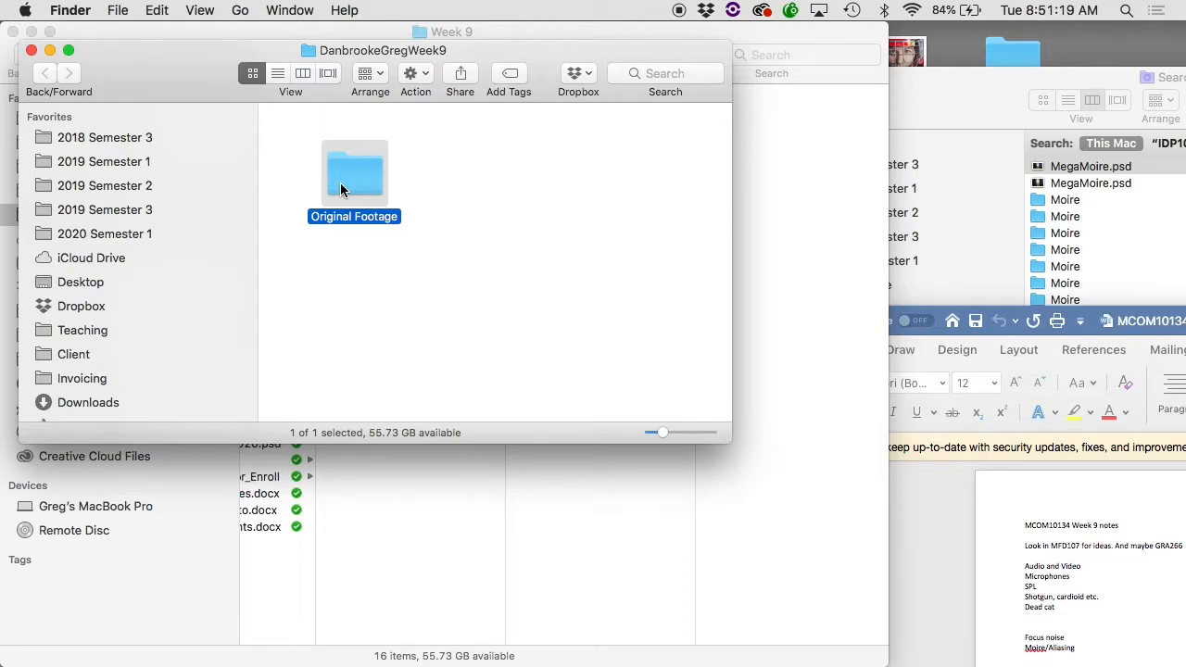
- Add a folder named Paperwork to the Week 9 project folder, placed beside Original Footage
{"action": "left_click", "coordinate": [433, 261]}
{"action": "right_click", "coordinate": [461, 214]}
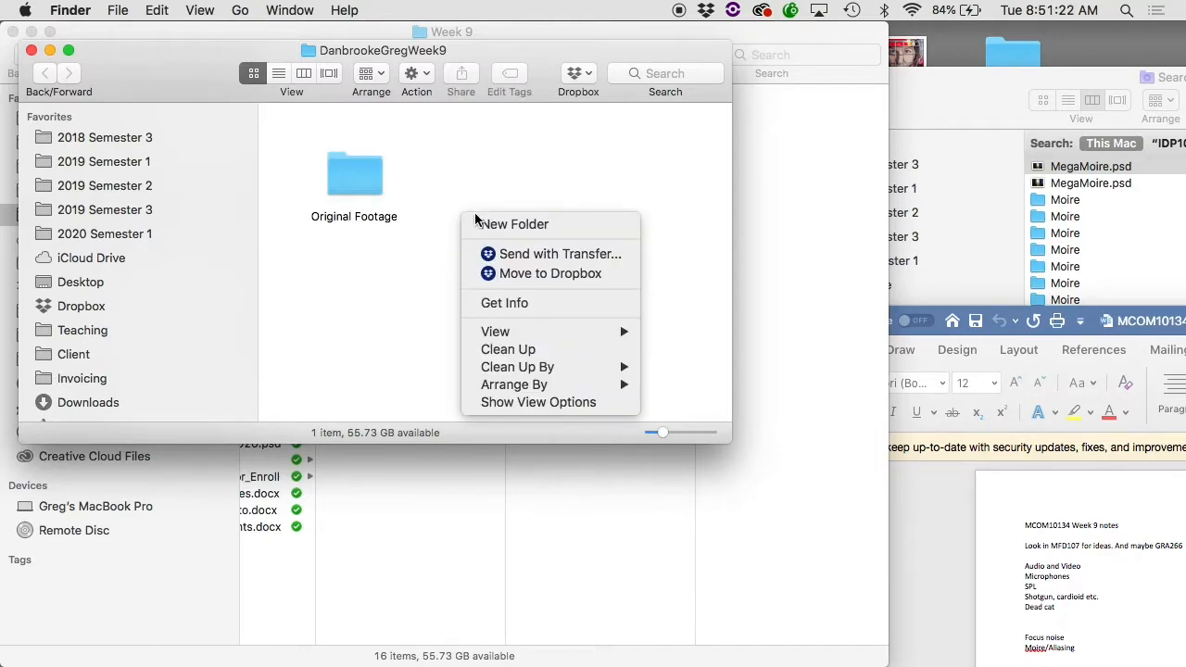
{"action": "left_click", "coordinate": [501, 225]}
{"action": "type", "text": "Paperwork"}
{"action": "key", "text": "Return"}
{"action": "left_click_drag", "start_coordinate": [453, 228], "coordinate": [447, 180]}
{"action": "left_click", "coordinate": [556, 185]}
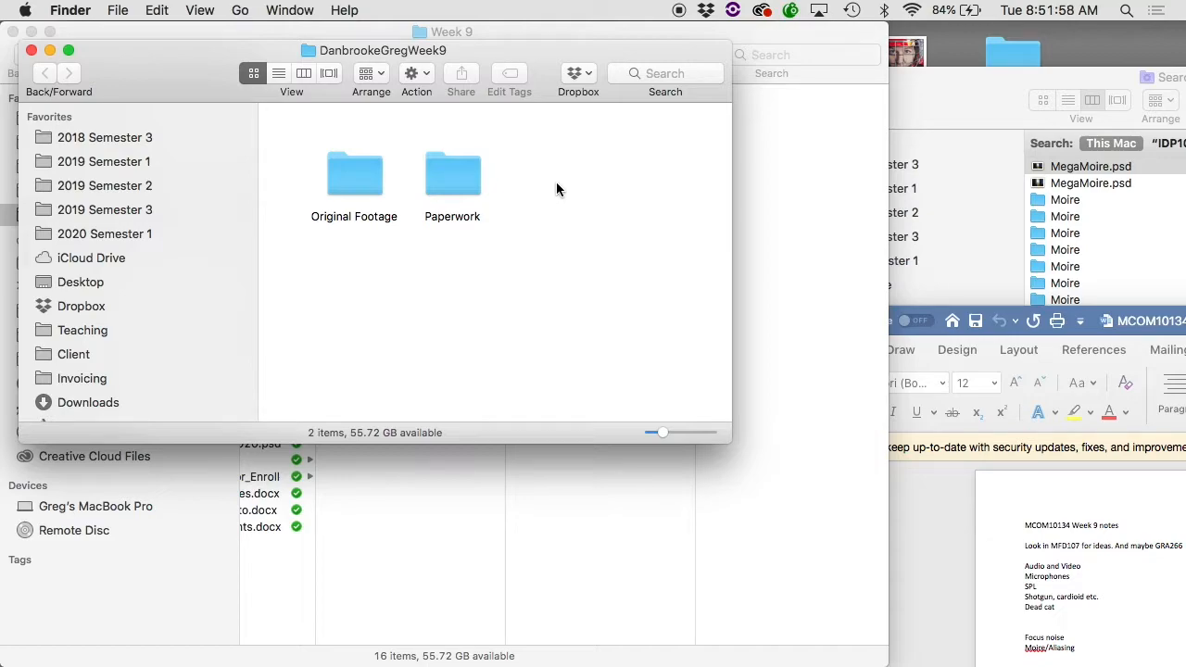
- Add a folder named Exports to the Week 9 project folder, placed beside Paperwork
{"action": "right_click", "coordinate": [555, 182]}
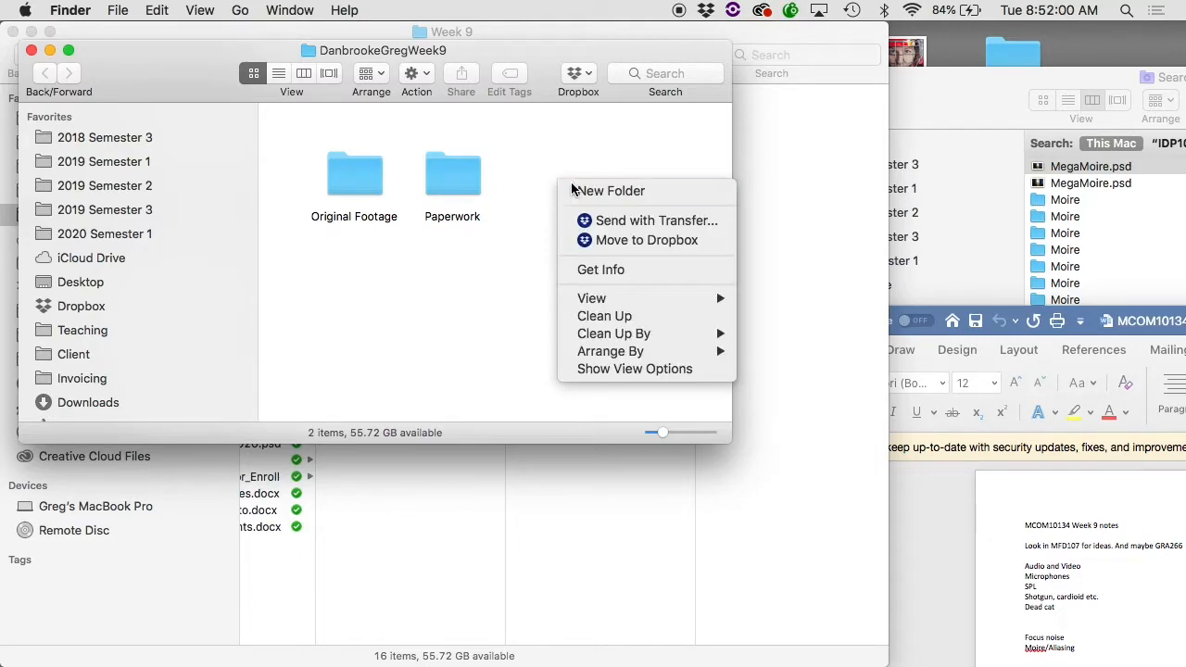
{"action": "left_click", "coordinate": [569, 191]}
{"action": "type", "text": "Exports"}
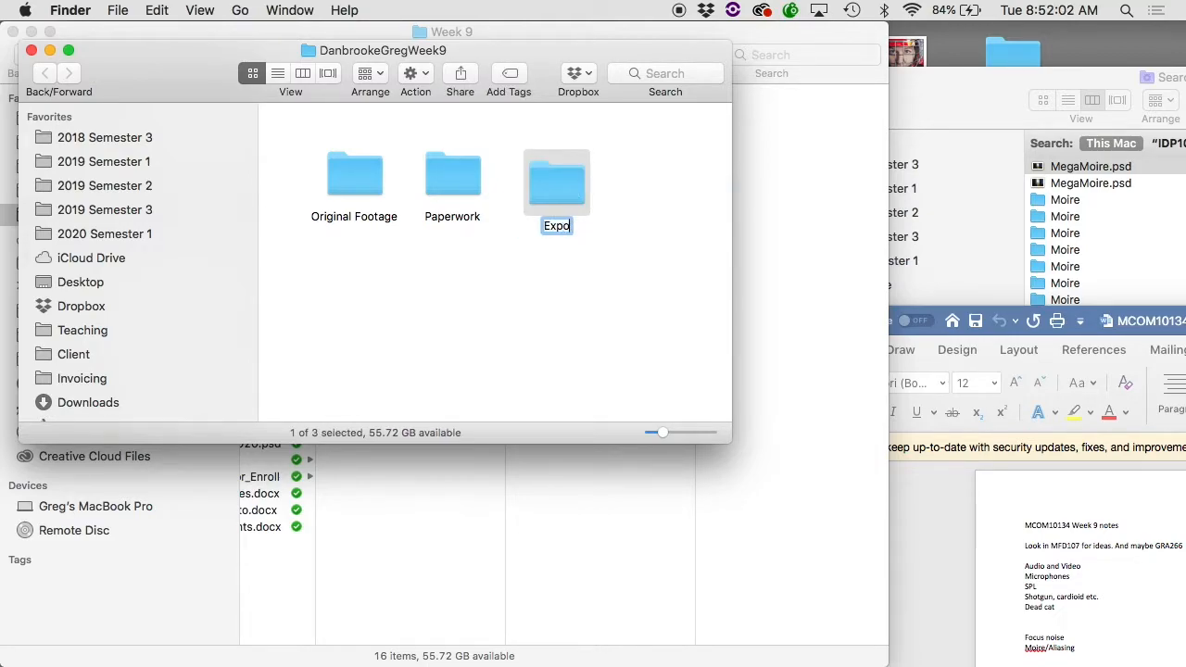
{"action": "left_click", "coordinate": [630, 174]}
{"action": "left_click", "coordinate": [547, 186]}
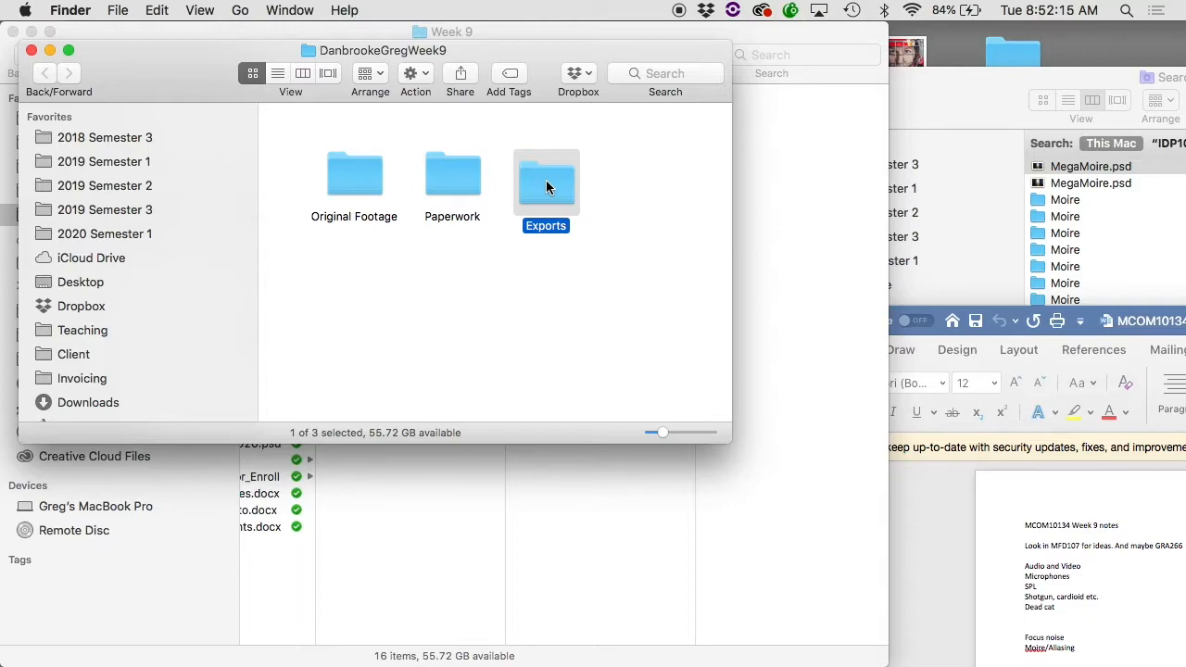
- Copy LookOutBelow.MOV, Mission Impossible.mp3 and SquirrelOnCrack.MOV from MCOM10134 Week 9 into Original Footage, and show that folder in column view
{"action": "left_click", "coordinate": [821, 199]}
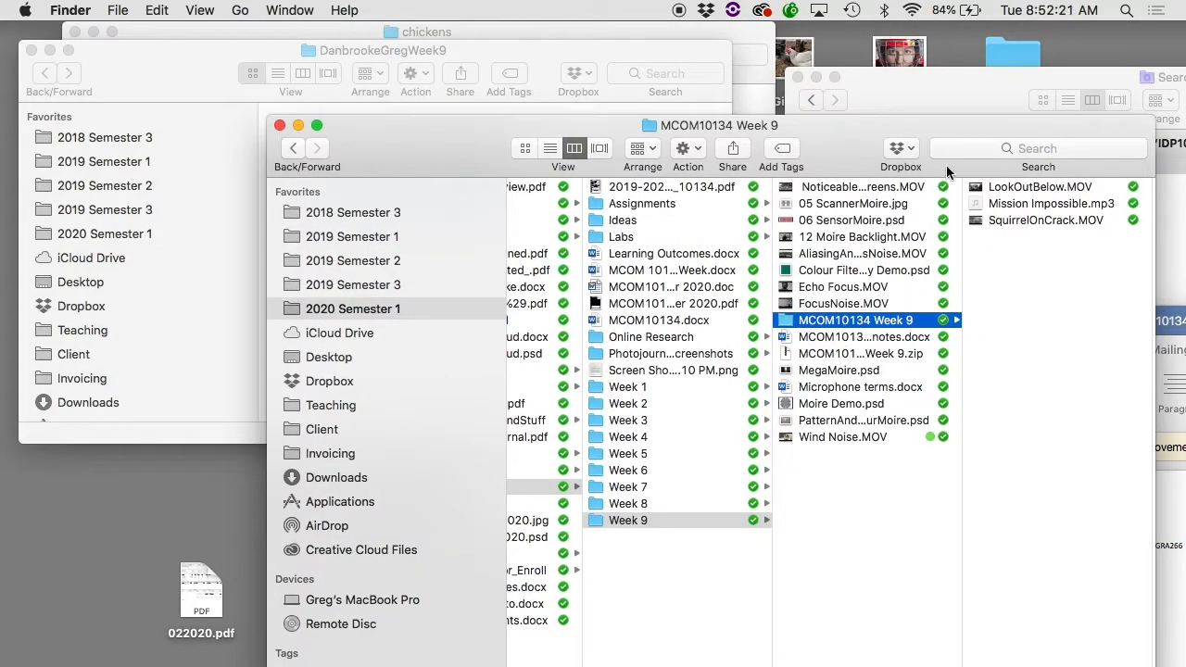
{"action": "left_click_drag", "start_coordinate": [818, 142], "coordinate": [846, 300]}
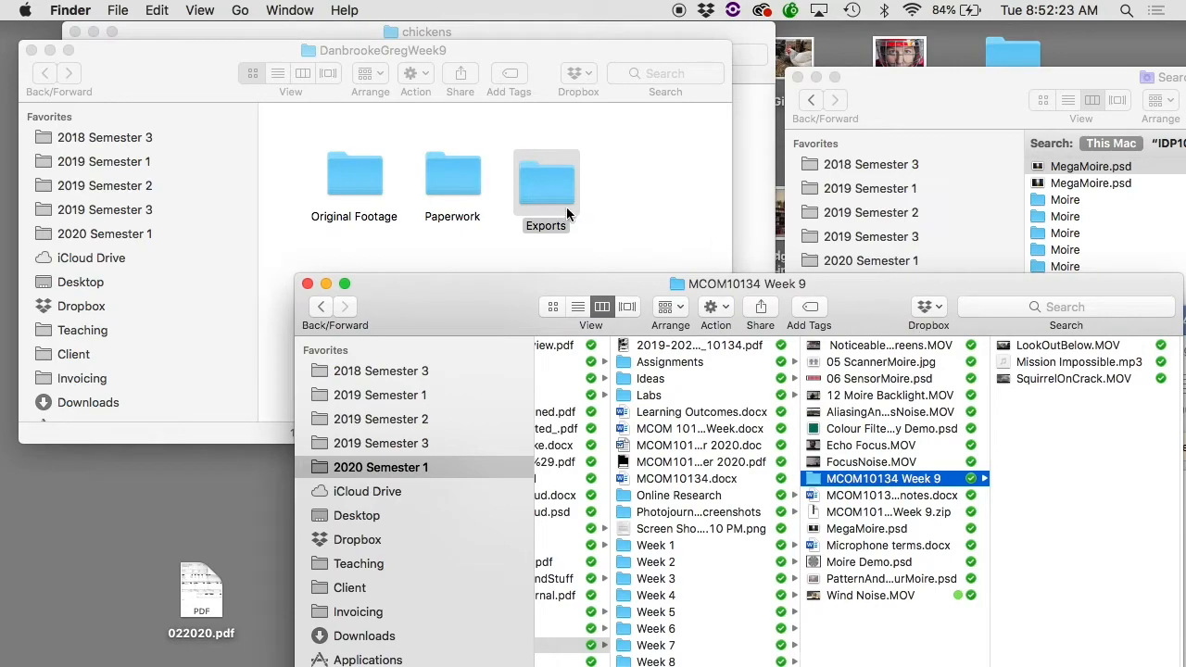
{"action": "left_click_drag", "start_coordinate": [1101, 407], "coordinate": [350, 177]}
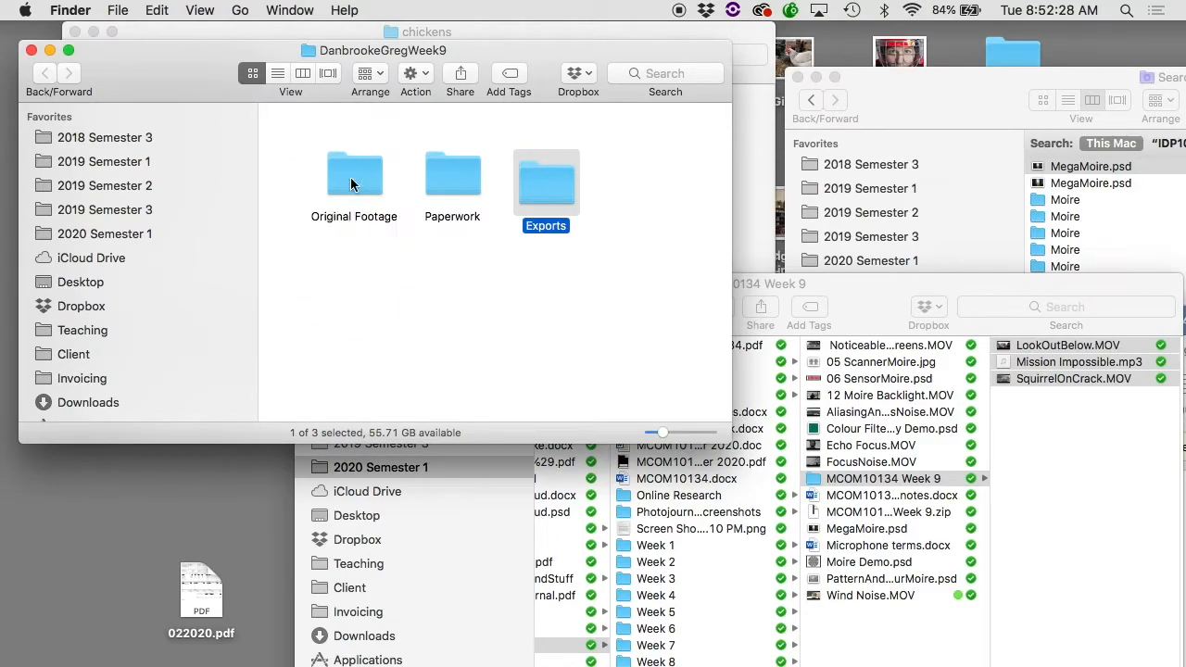
{"action": "double_click", "coordinate": [350, 177]}
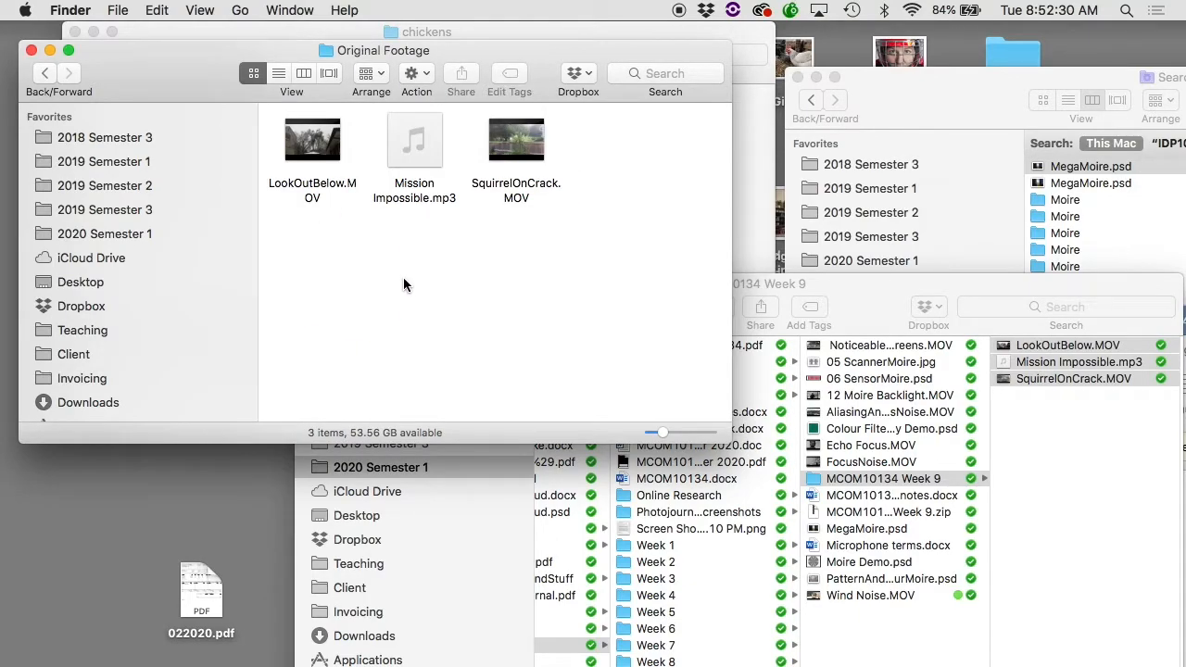
{"action": "left_click", "coordinate": [304, 73]}
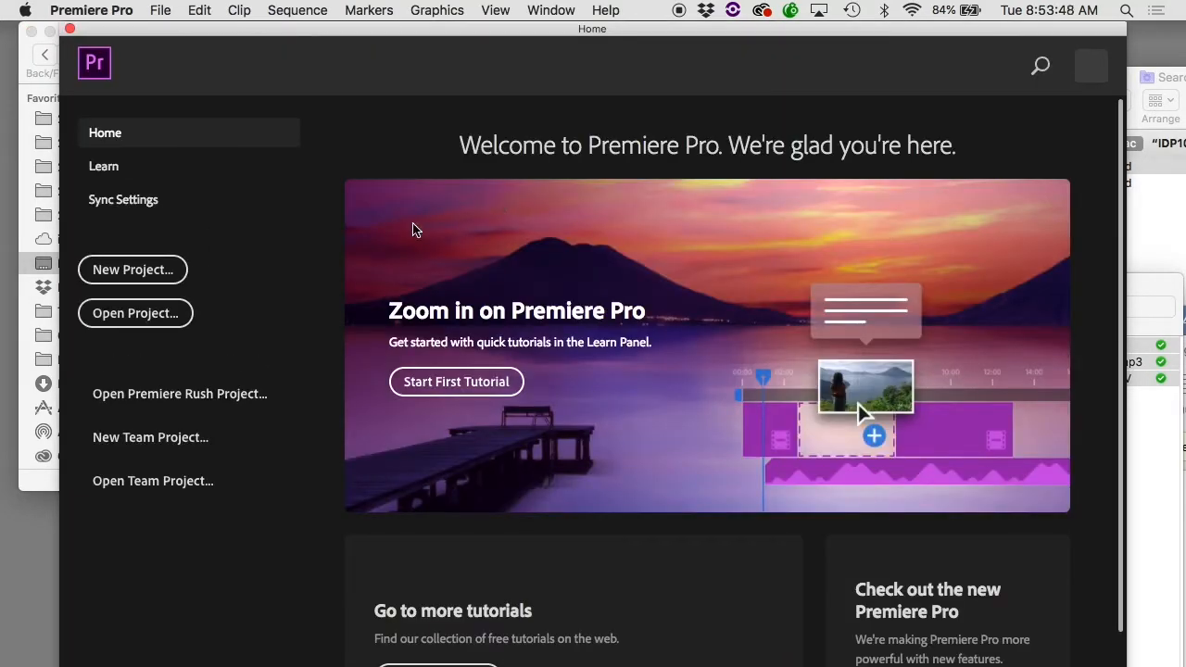
- Create a Premiere Pro project named Week9 in the Desktop's Week 9 project folder, keeping its scratch disks the same as the project
{"action": "left_click", "coordinate": [139, 269]}
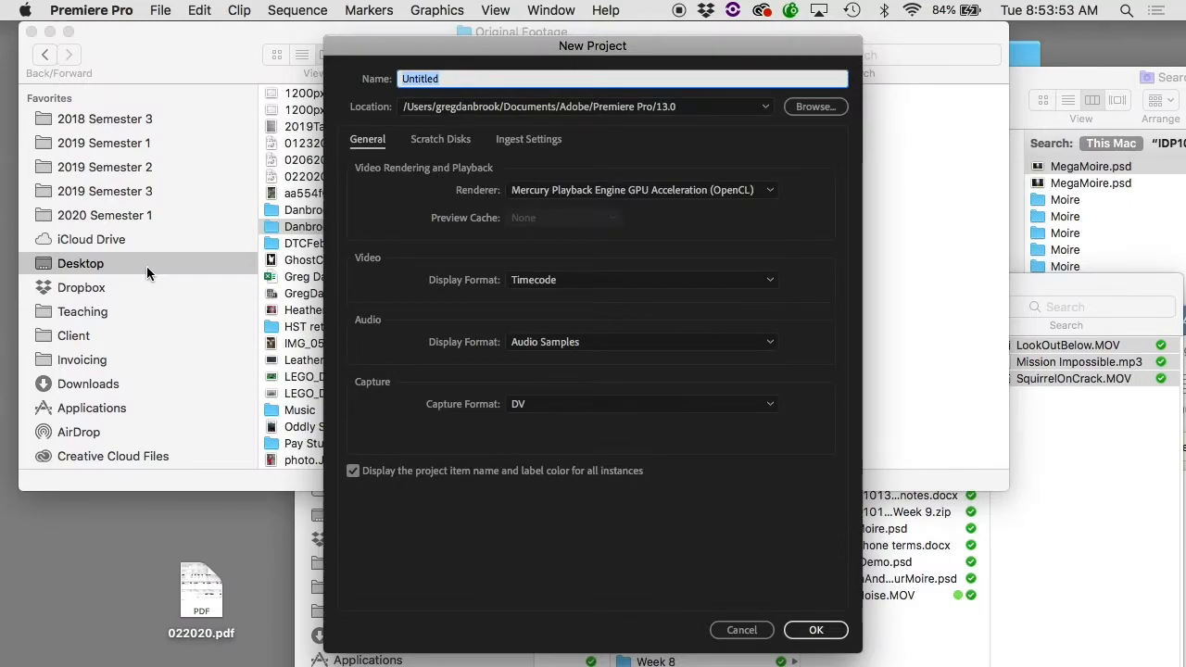
{"action": "type", "text": "Week9"}
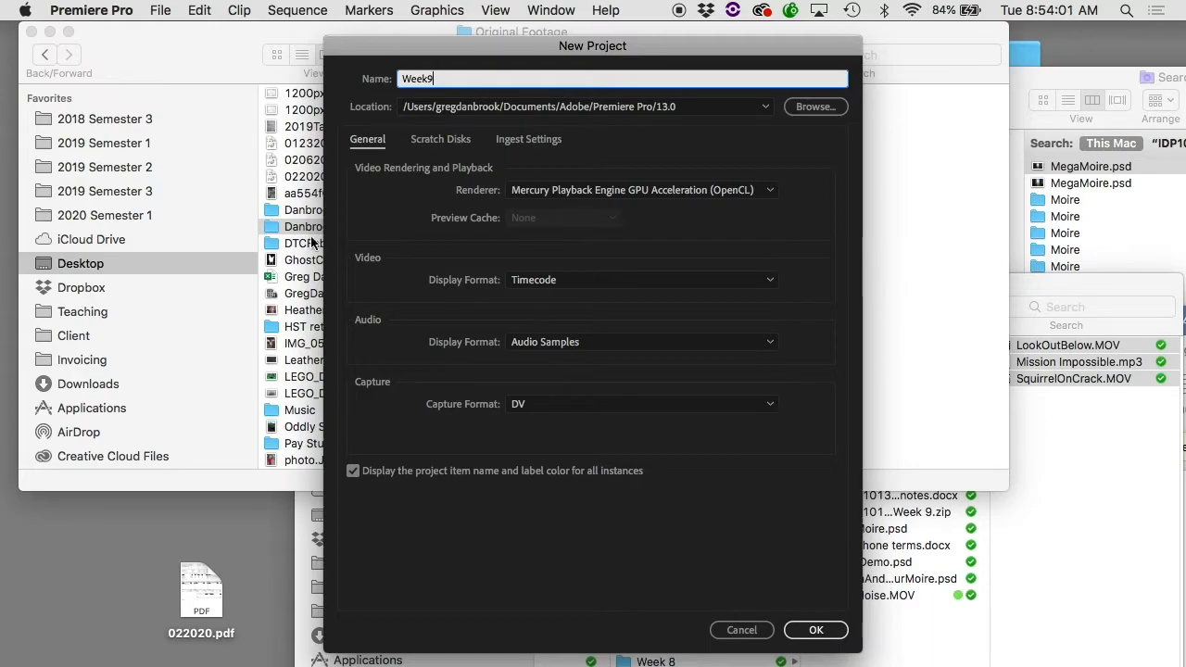
{"action": "left_click", "coordinate": [815, 107]}
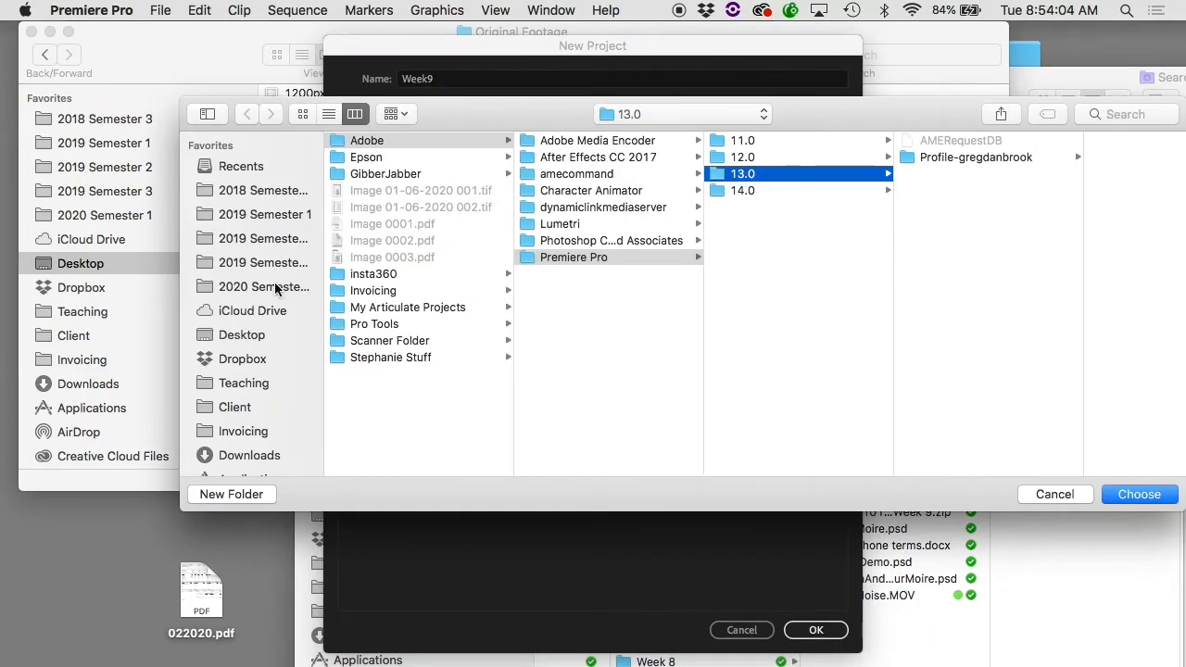
{"action": "left_click", "coordinate": [256, 341]}
{"action": "left_click", "coordinate": [434, 275]}
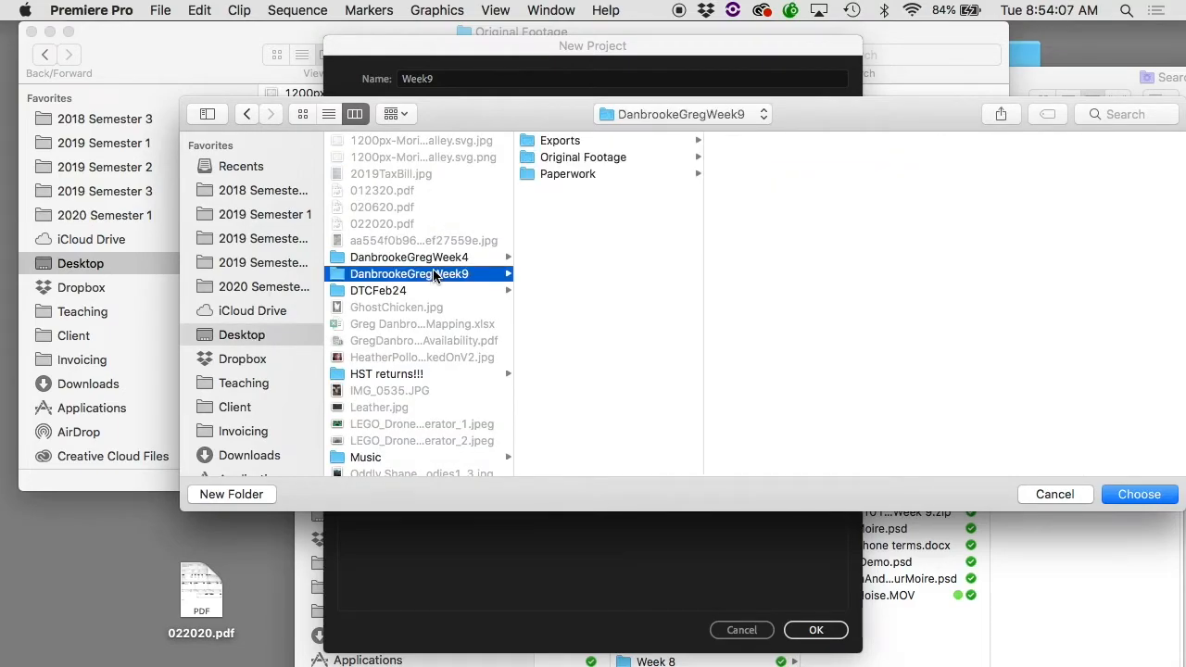
{"action": "left_click", "coordinate": [1138, 494]}
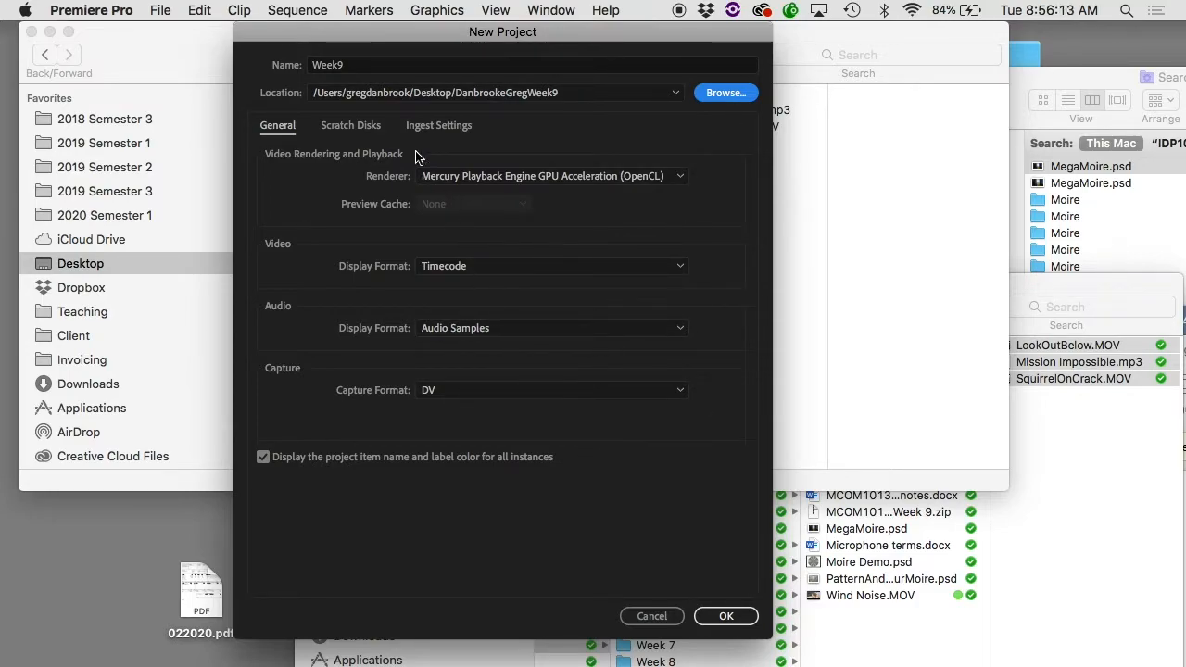
{"action": "left_click", "coordinate": [371, 124]}
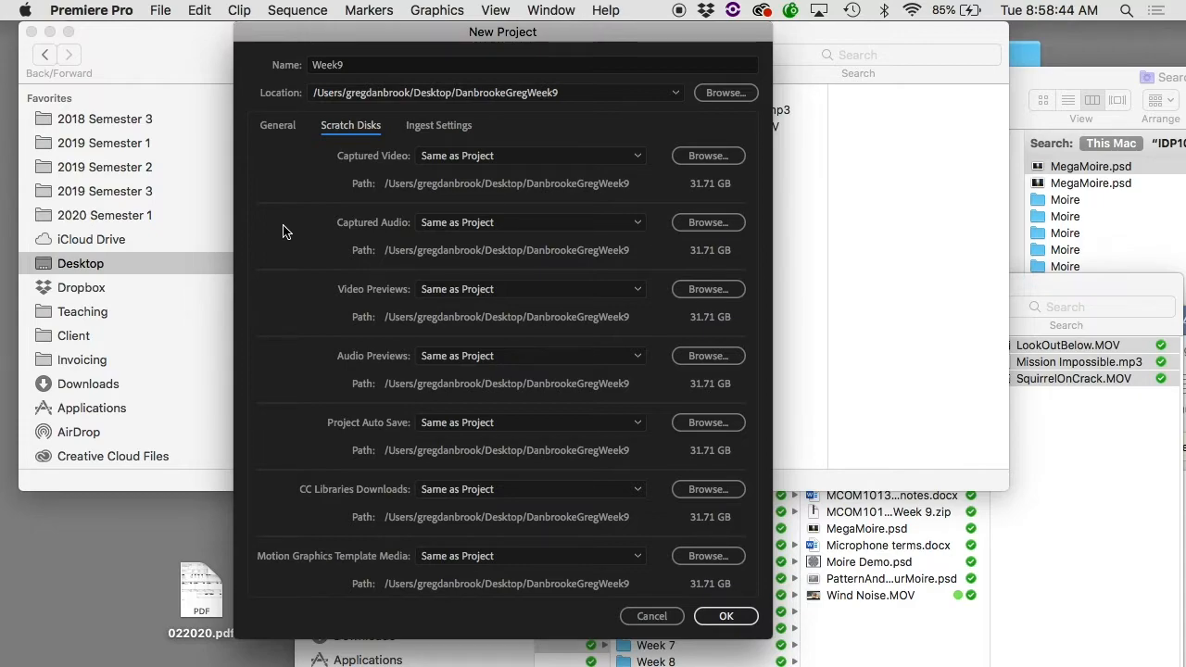
{"action": "left_click", "coordinate": [728, 621]}
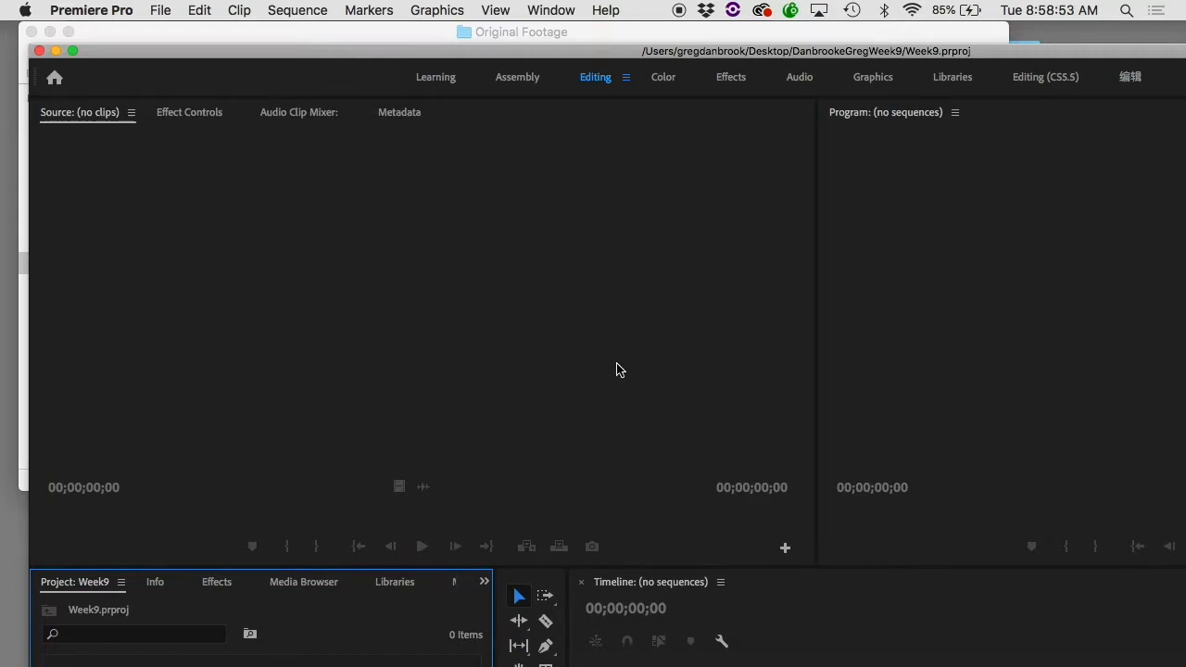
- Switch to Finder, inspect the details of Week9.prproj in the project folder, and return to Premiere Pro
{"action": "left_click", "coordinate": [401, 38]}
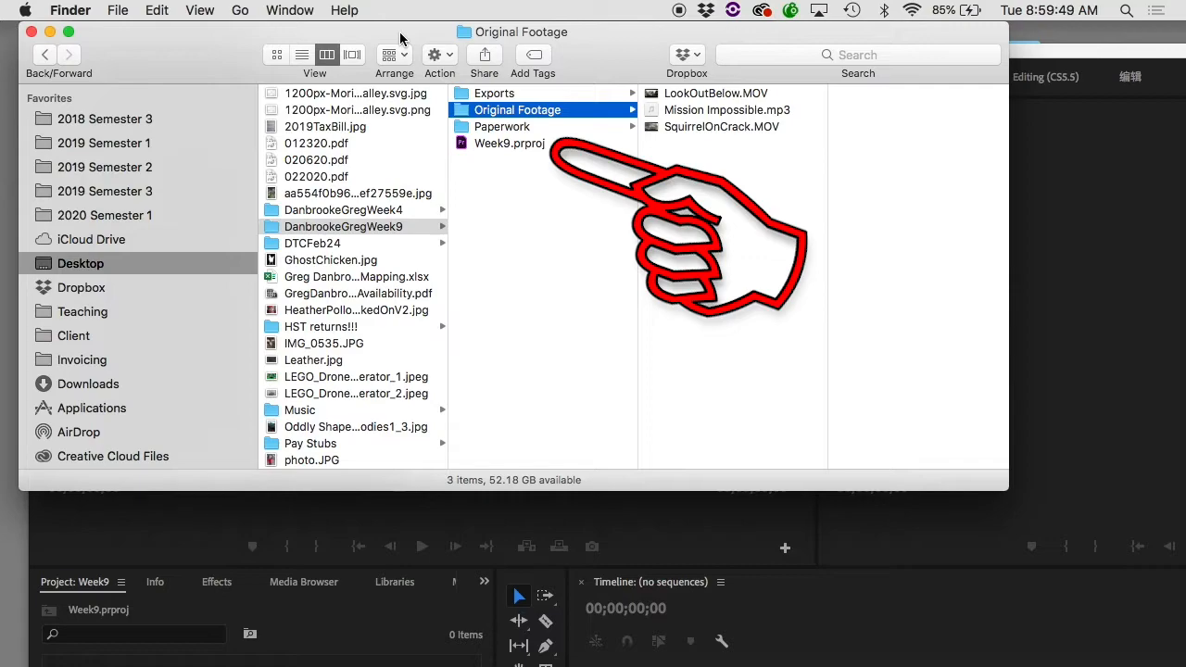
{"action": "left_click", "coordinate": [498, 145]}
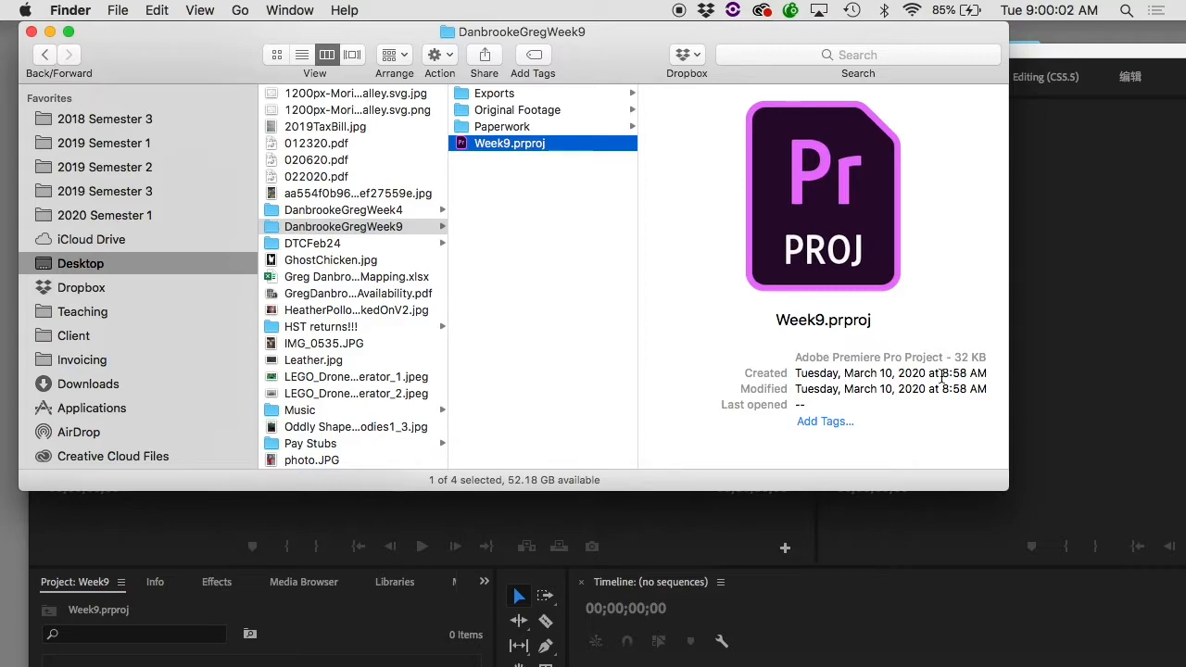
{"action": "left_click", "coordinate": [1124, 263]}
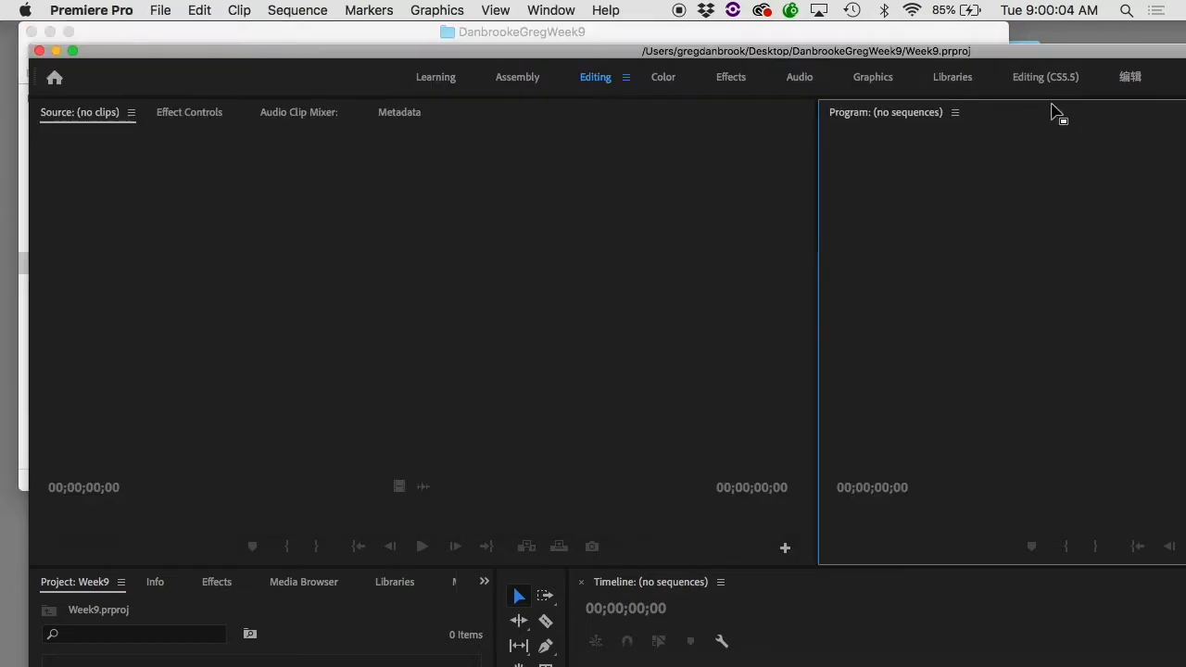
- Reposition and resize the project window so that the whole editing workspace fits the screen
{"action": "double_click", "coordinate": [1045, 53]}
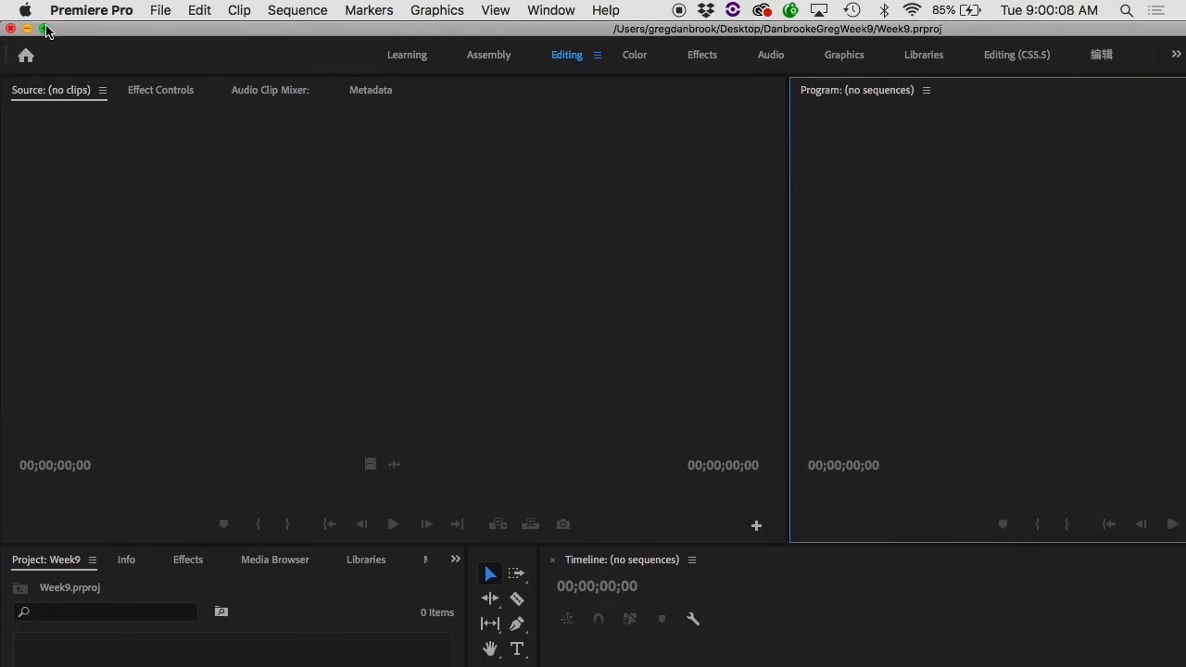
{"action": "mouse_move", "coordinate": [191, 25]}
{"action": "left_mouse_down"}
{"action": "mouse_move", "coordinate": [82, 15]}
{"action": "mouse_move", "coordinate": [212, 7]}
{"action": "mouse_move", "coordinate": [194, 2]}
{"action": "left_mouse_up"}
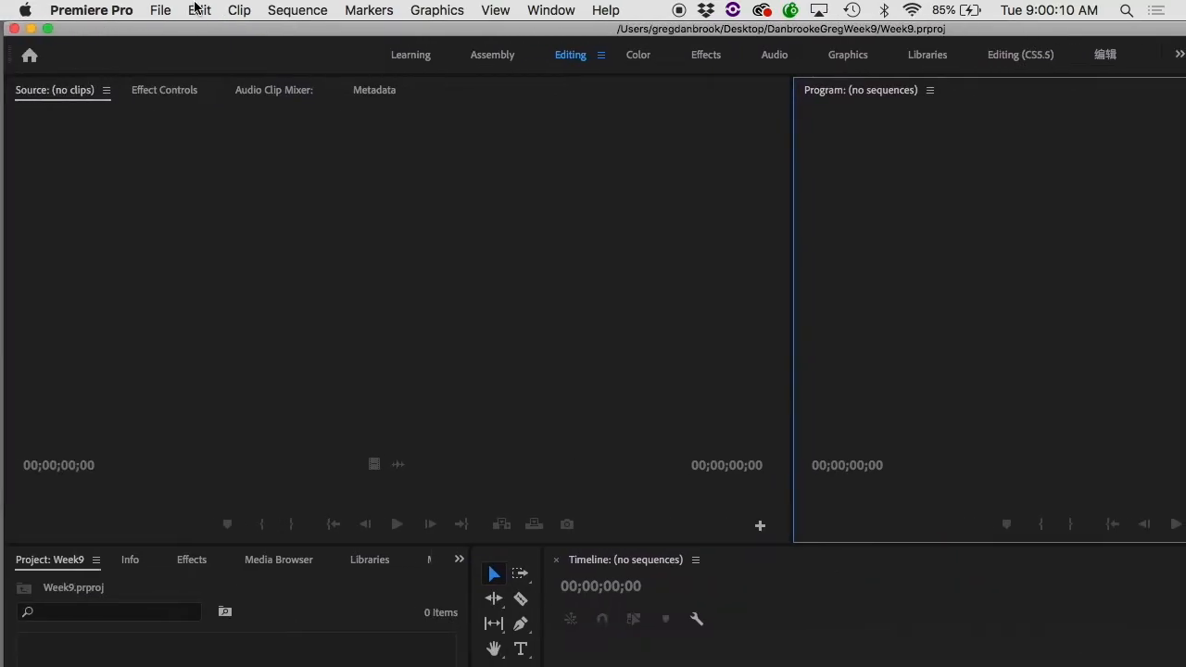
{"action": "left_click", "coordinate": [48, 27]}
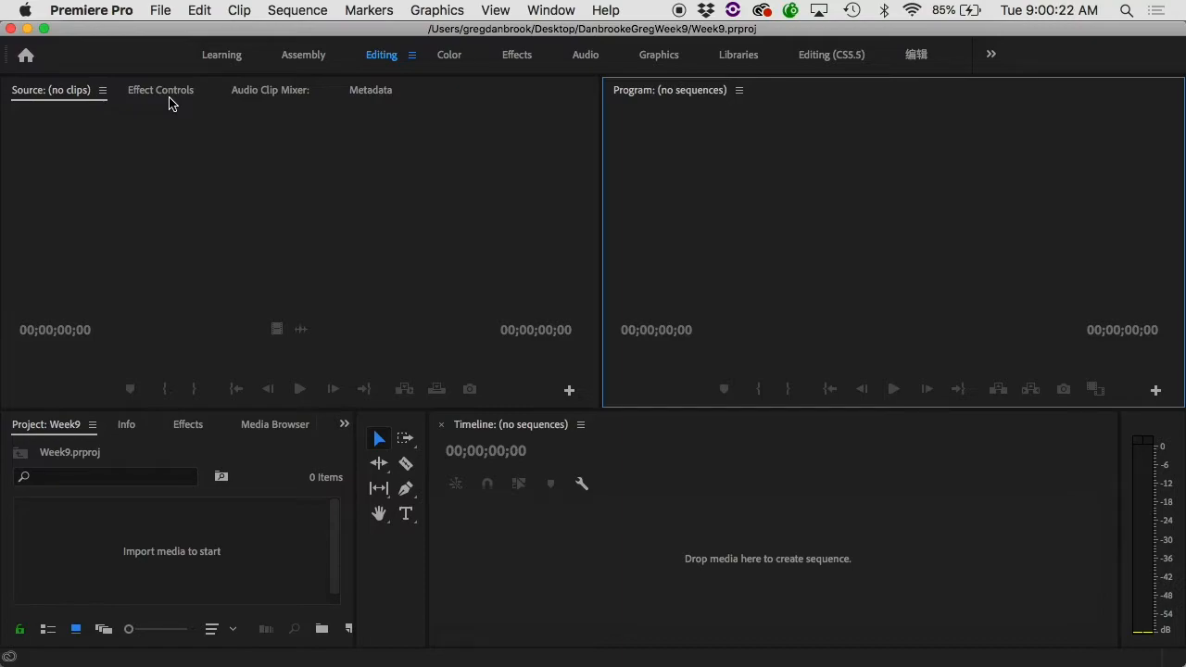
- Import all three media files from the Original Footage folder into the Week9 project
{"action": "left_click", "coordinate": [113, 579]}
{"action": "double_click", "coordinate": [113, 578]}
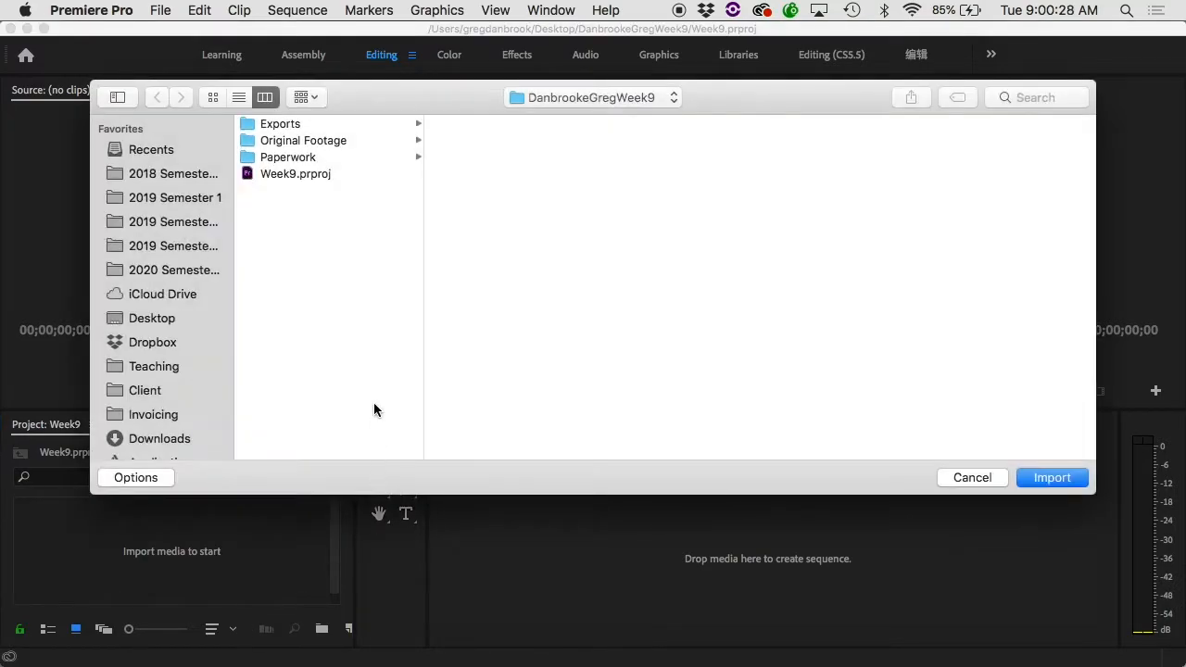
{"action": "left_click", "coordinate": [297, 141]}
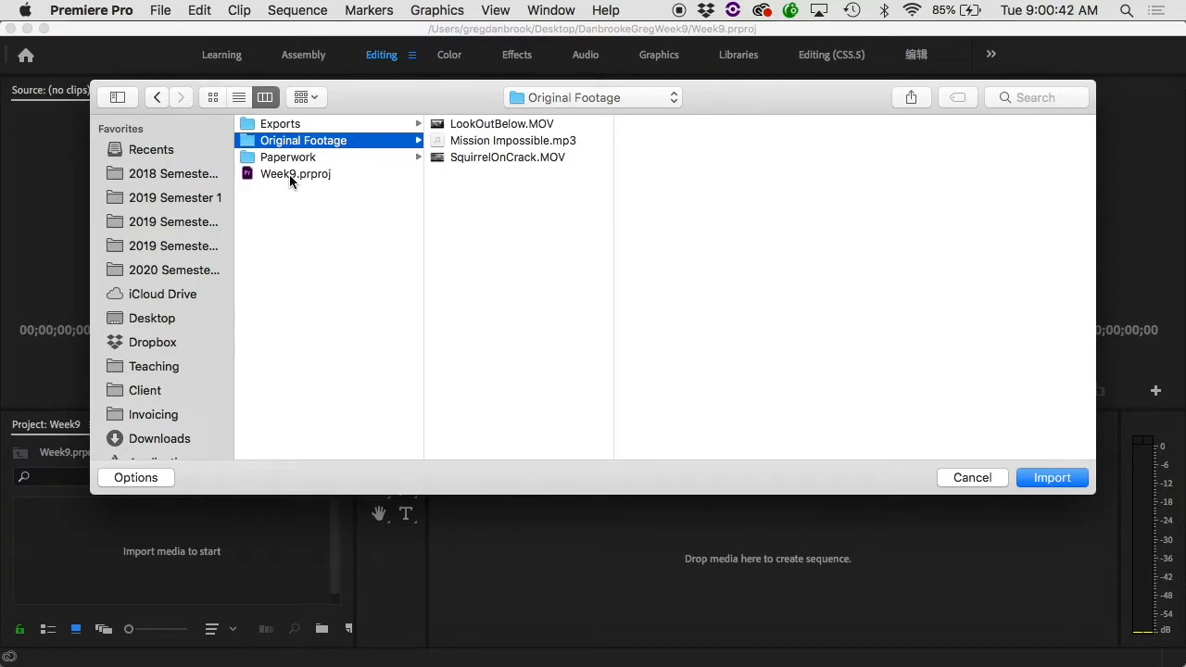
{"action": "left_click_drag", "start_coordinate": [519, 186], "coordinate": [447, 80]}
{"action": "left_click", "coordinate": [1050, 477]}
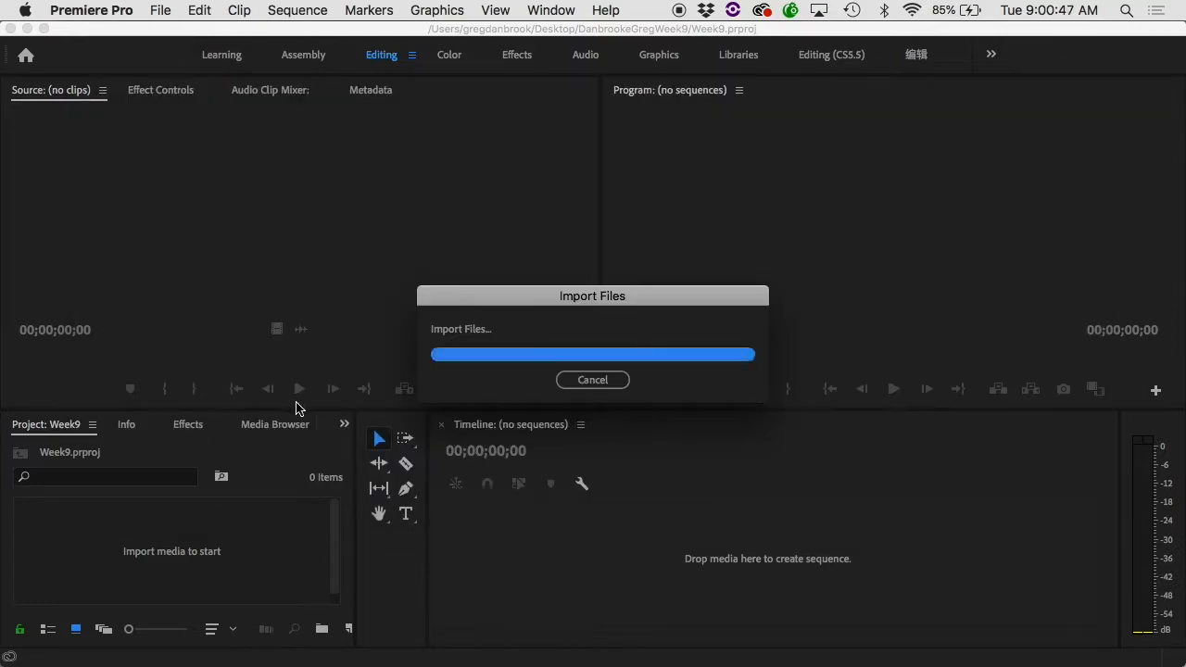
- Make the Project panel taller and wider so that all three imported media thumbnails fit
{"action": "scroll", "coordinate": [169, 549], "scroll_direction": "up", "scroll_amount": 2}
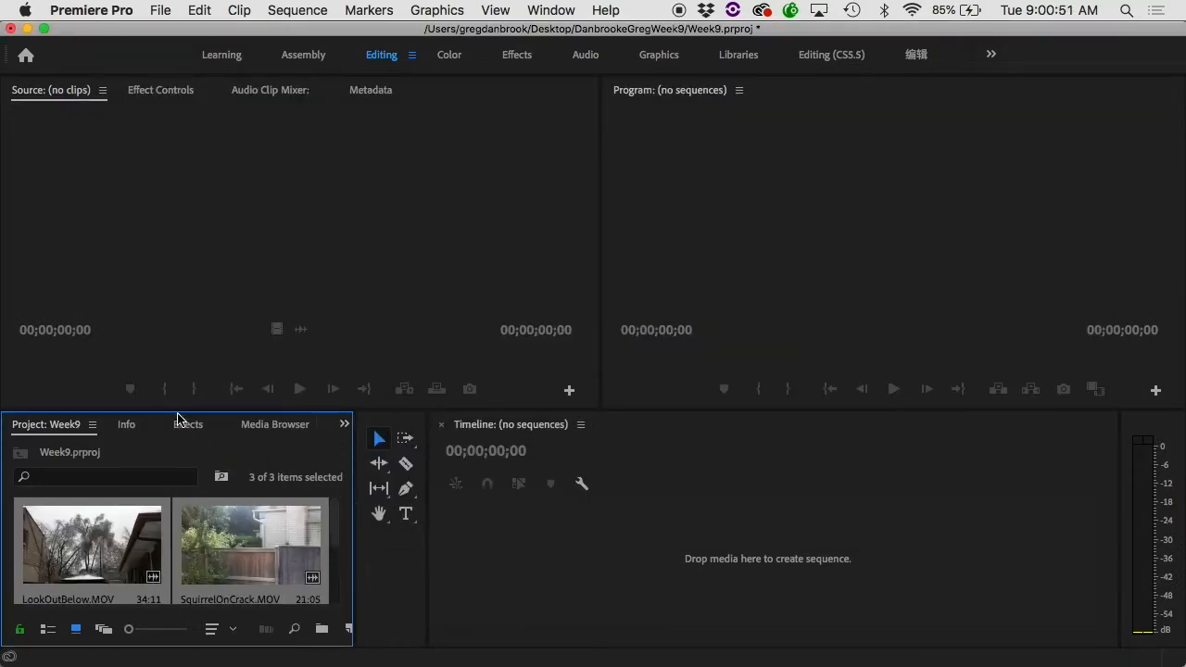
{"action": "left_click_drag", "start_coordinate": [392, 416], "coordinate": [391, 344]}
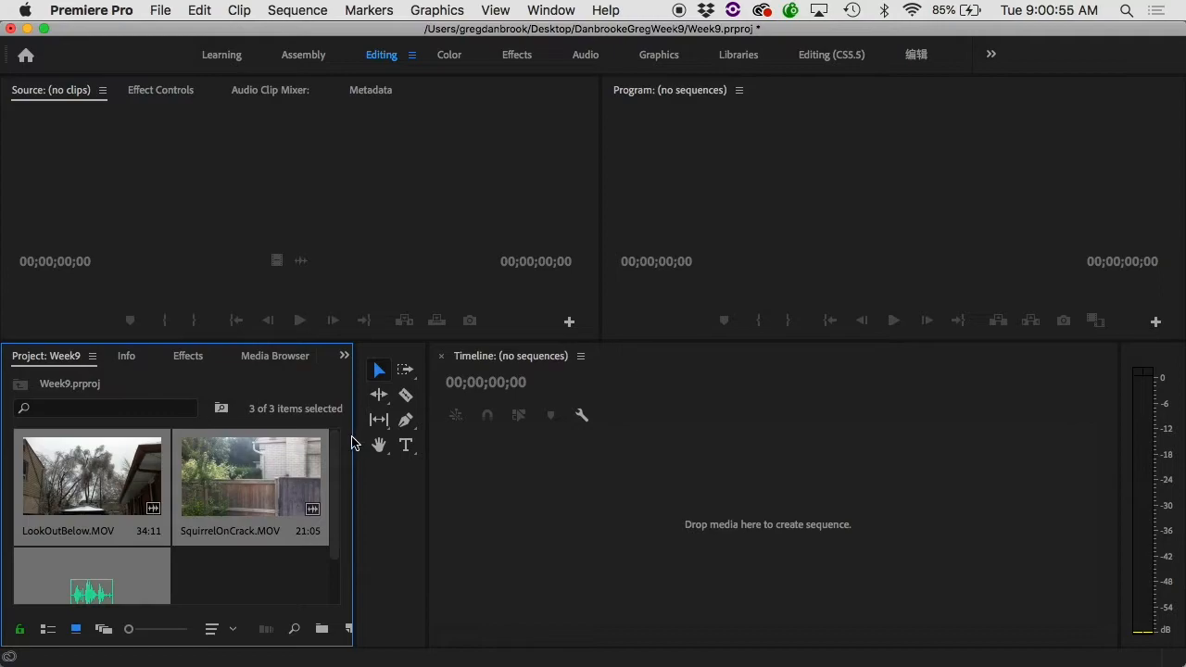
{"action": "left_click_drag", "start_coordinate": [354, 441], "coordinate": [439, 438]}
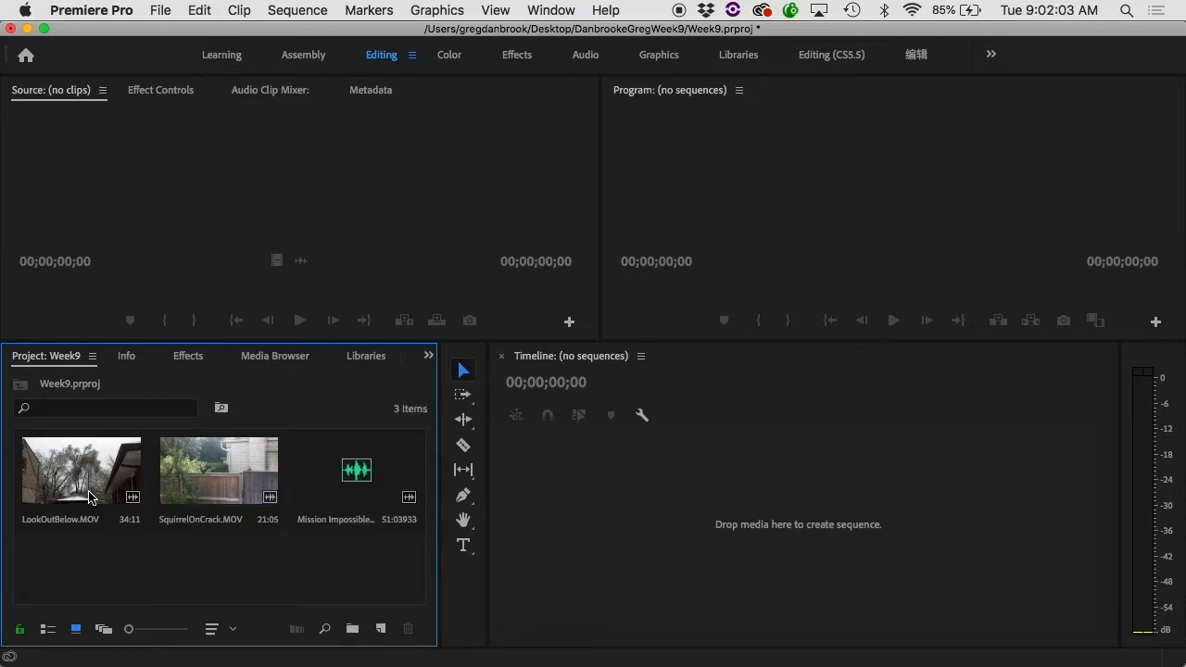
- Open LookOutBelow.MOV in the Source monitor, preview it, and mark an In point at 00:00:19:29
{"action": "double_click", "coordinate": [90, 498]}
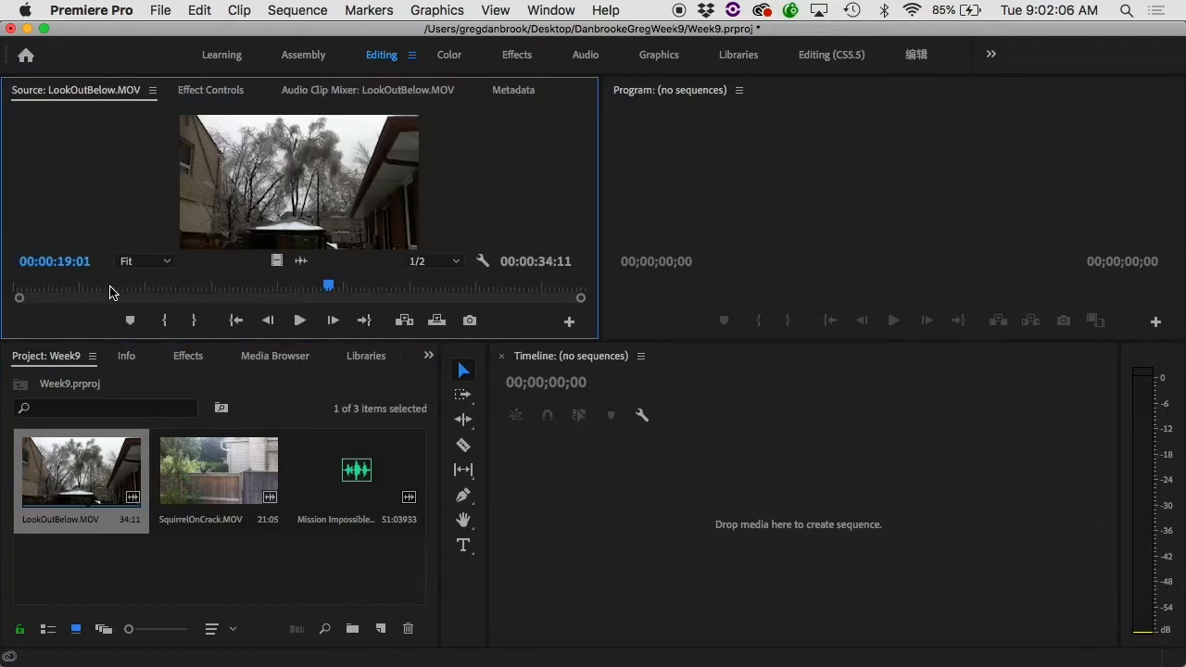
{"action": "key", "text": "space"}
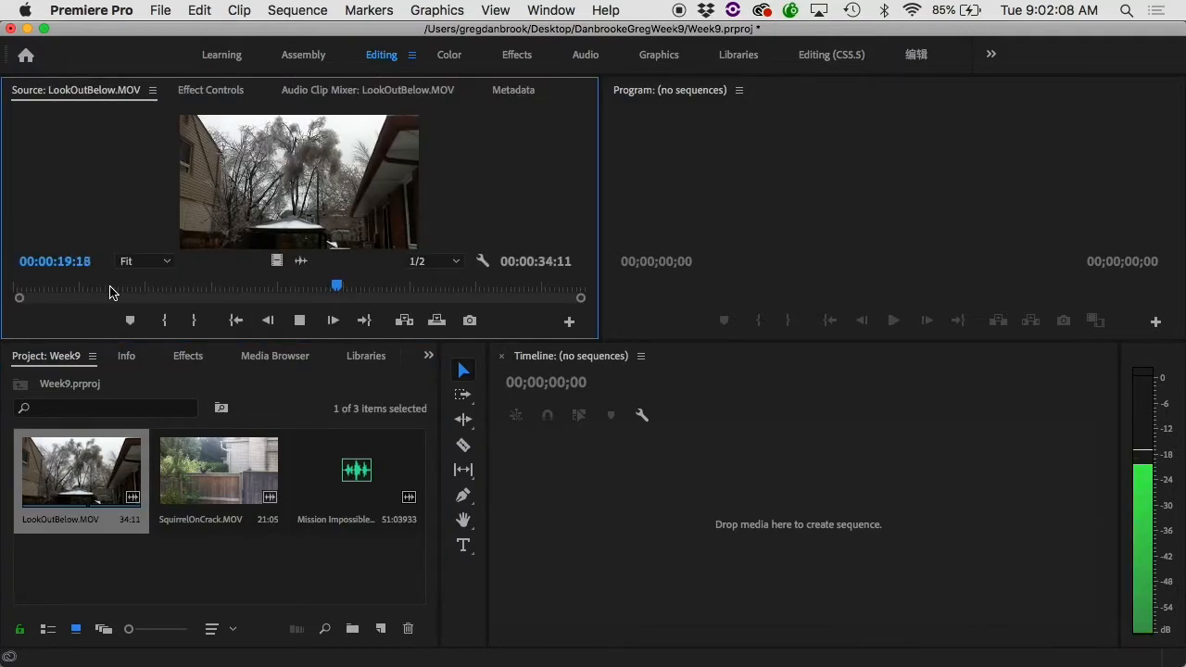
{"action": "key", "text": "space"}
{"action": "key", "text": "j"}
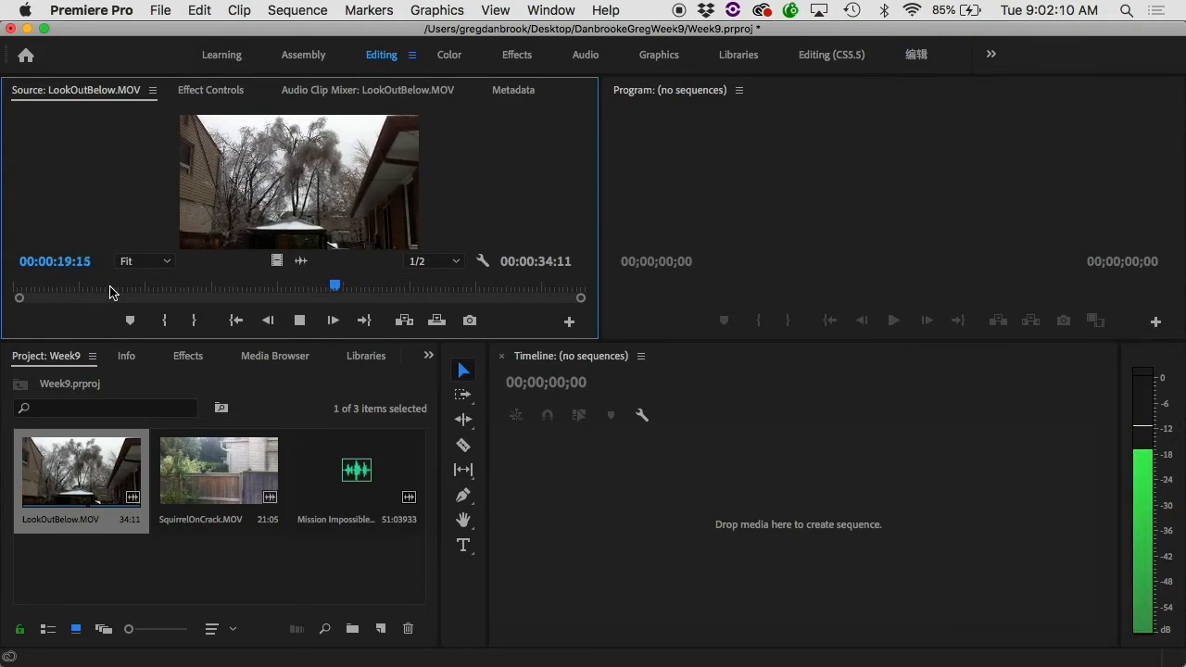
{"action": "left_click_drag", "start_coordinate": [314, 288], "coordinate": [348, 288]}
{"action": "key", "text": "i"}
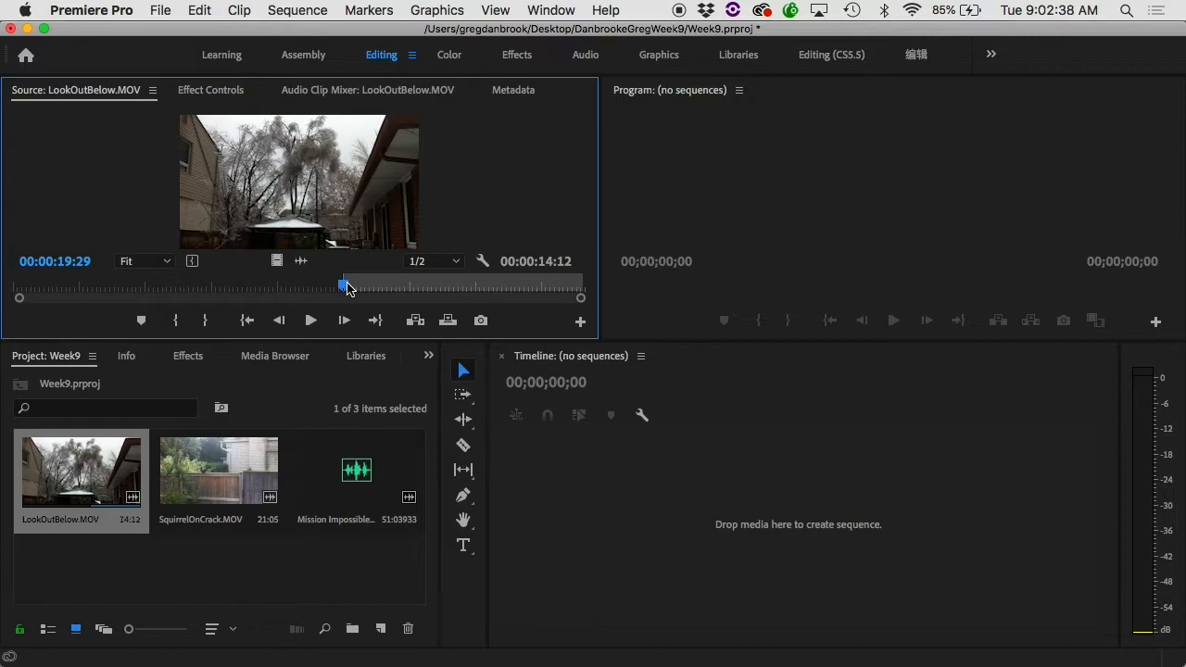
- Play LookOutBelow.MOV onward from its In point and mark an Out point at 00:00:24:07
{"action": "key", "text": "space"}
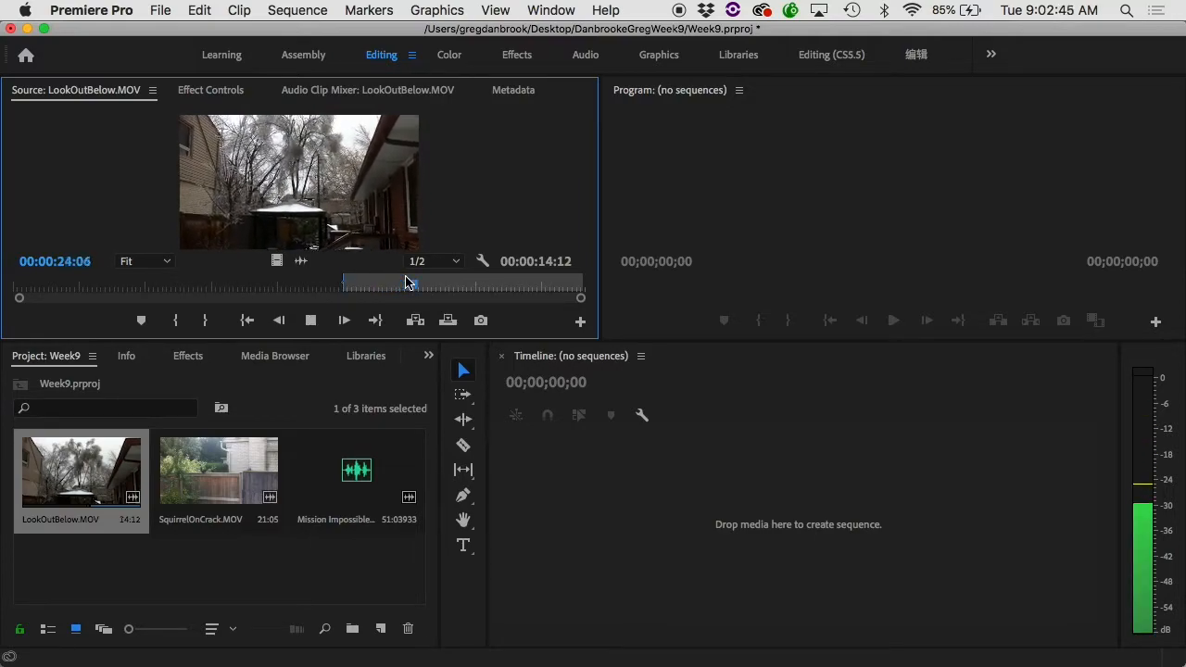
{"action": "key", "text": "space"}
{"action": "key", "text": "o"}
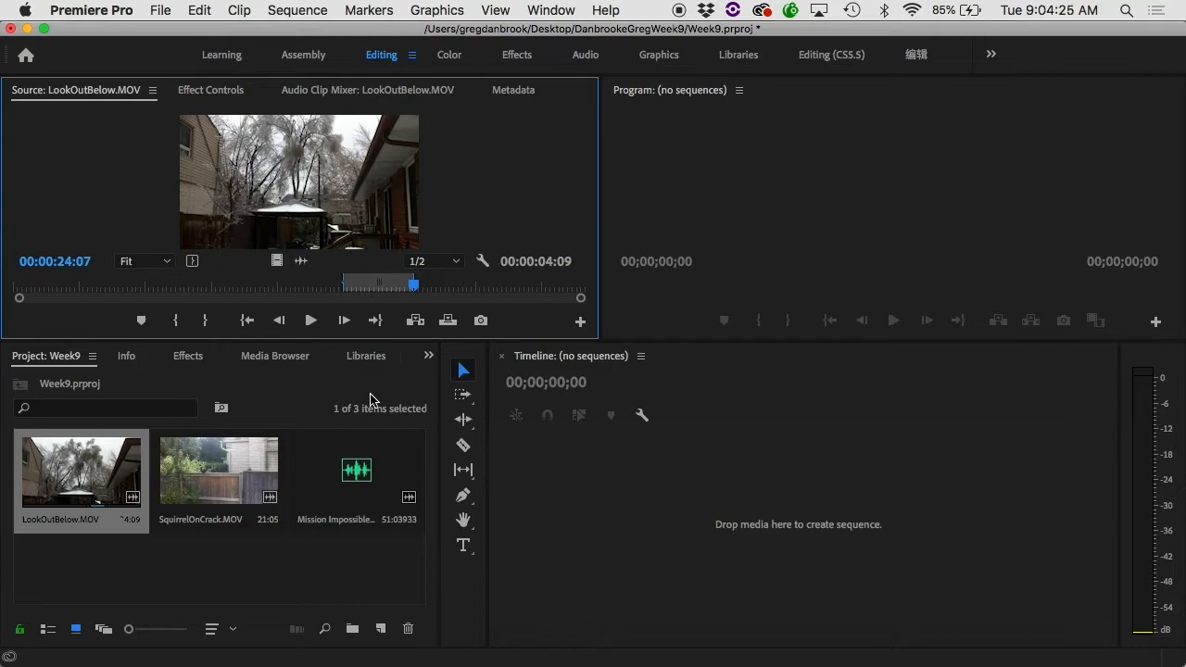
- Create a sequence from the marked LookOutBelow.MOV clip and stack SquirrelOnCrack.MOV above it on video track V2, starting slightly after the sequence start
{"action": "left_click", "coordinate": [76, 495]}
{"action": "left_click_drag", "start_coordinate": [444, 528], "coordinate": [574, 545]}
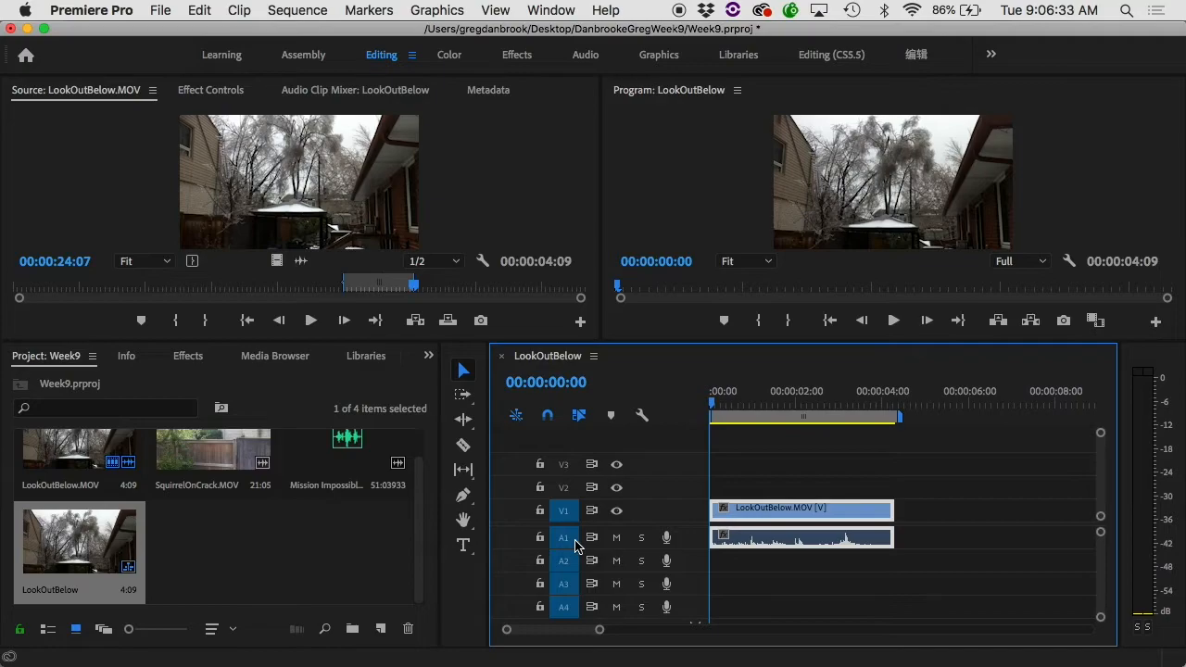
{"action": "left_click_drag", "start_coordinate": [216, 459], "coordinate": [821, 491]}
- Park the playhead at 00:00:01:26 and enlarge the SquirrelOnCrack clip in the Program monitor until it extends beyond the frame edges
{"action": "left_click_drag", "start_coordinate": [738, 402], "coordinate": [789, 402]}
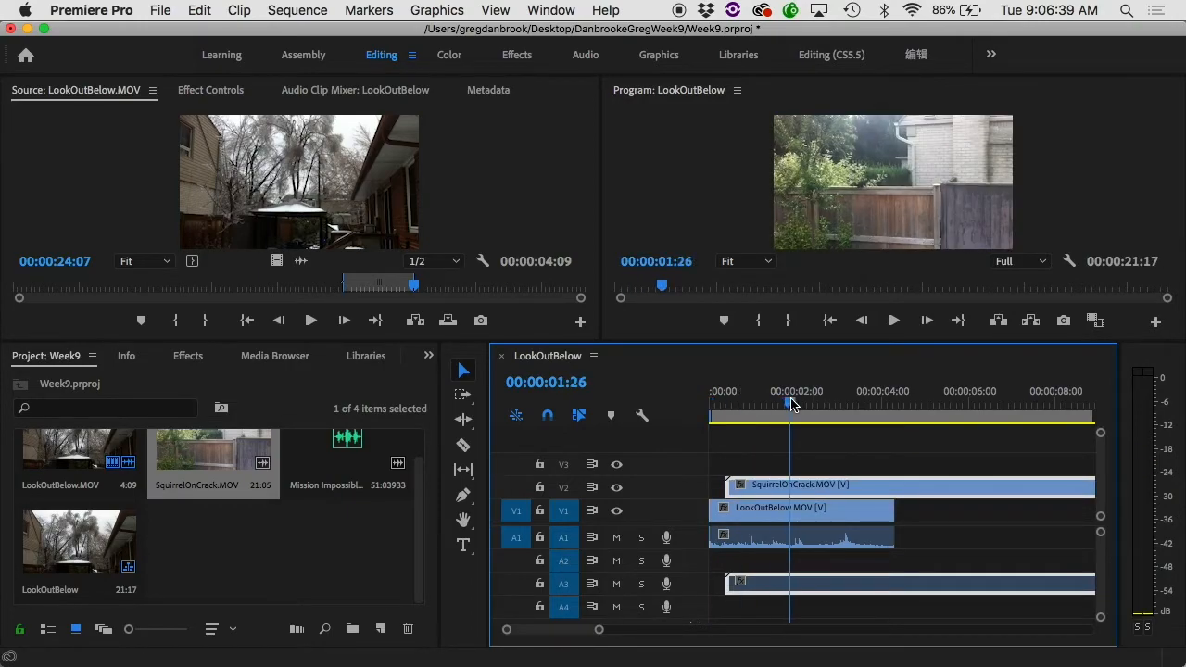
{"action": "left_click", "coordinate": [834, 230]}
{"action": "double_click", "coordinate": [833, 229]}
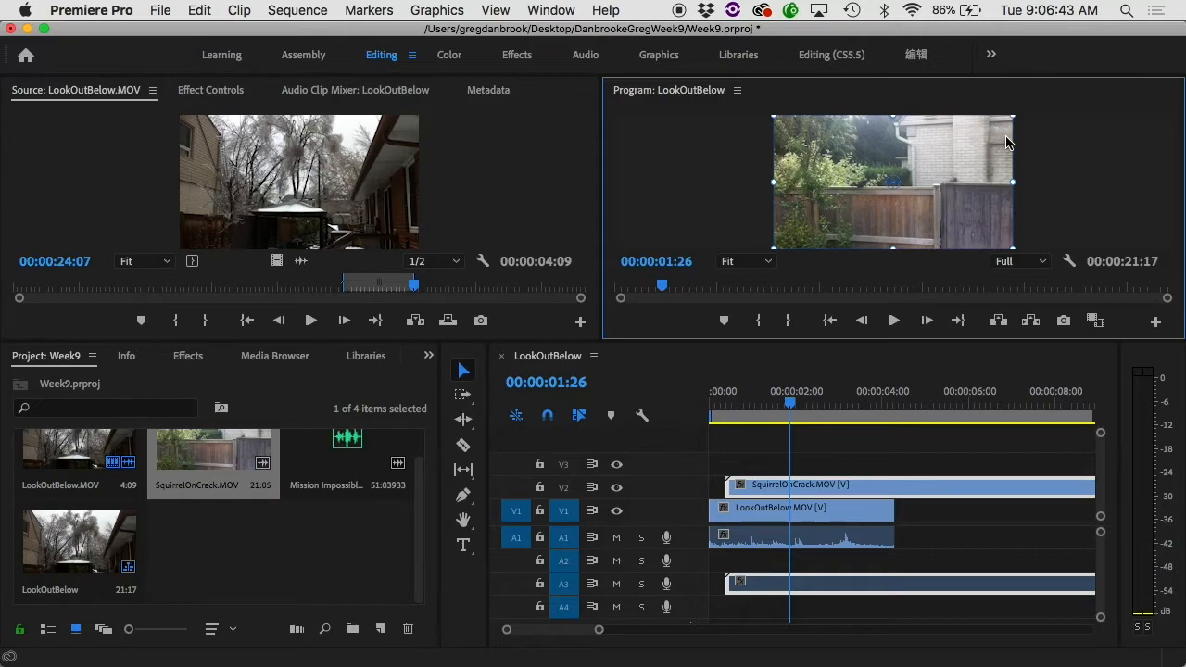
{"action": "left_click_drag", "start_coordinate": [1011, 119], "coordinate": [1043, 90]}
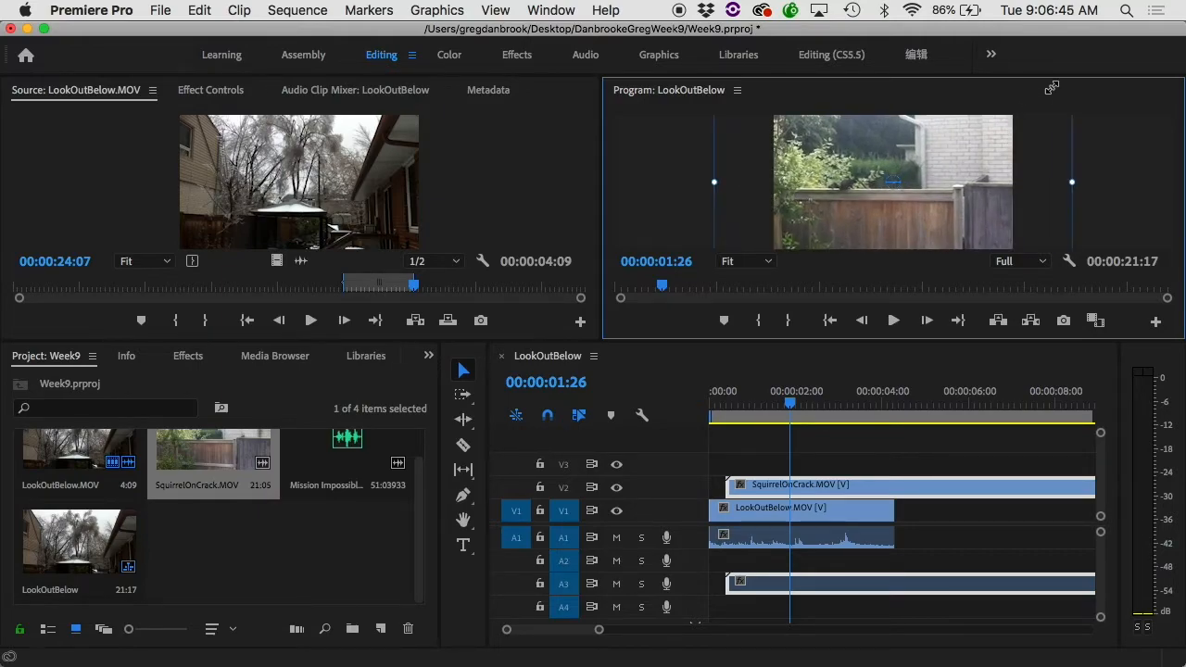
- View the Program monitor at 10%, 50% and 400% magnification, and return it to Fit
{"action": "left_click", "coordinate": [756, 262]}
{"action": "left_click", "coordinate": [766, 307]}
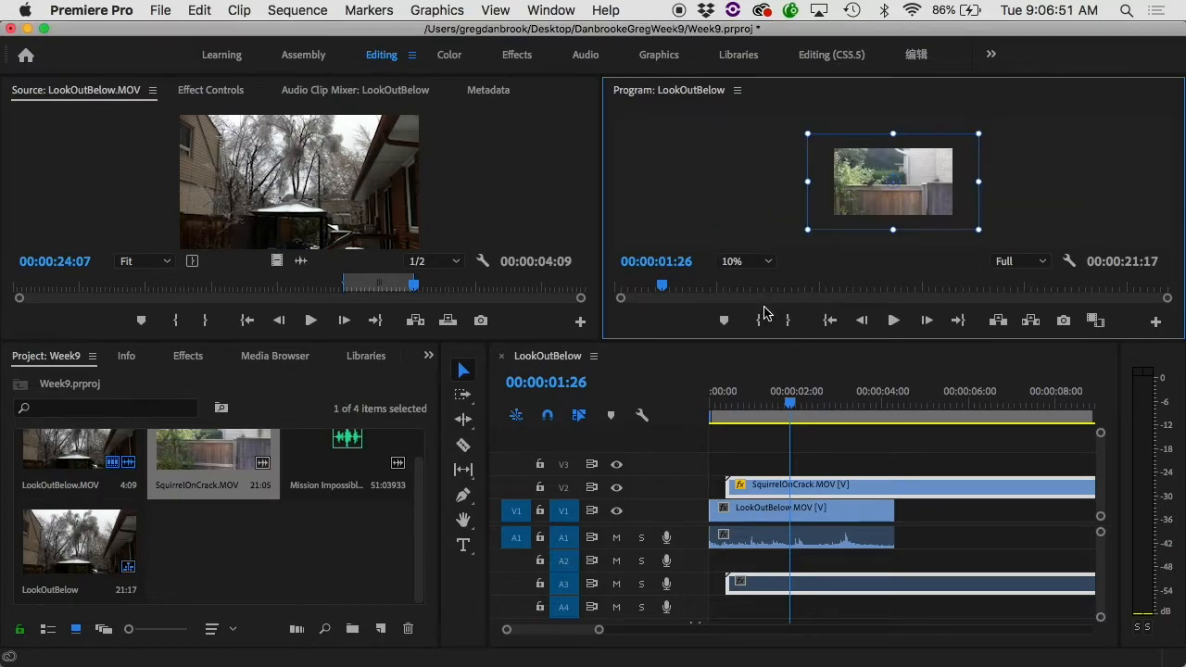
{"action": "left_click", "coordinate": [752, 262]}
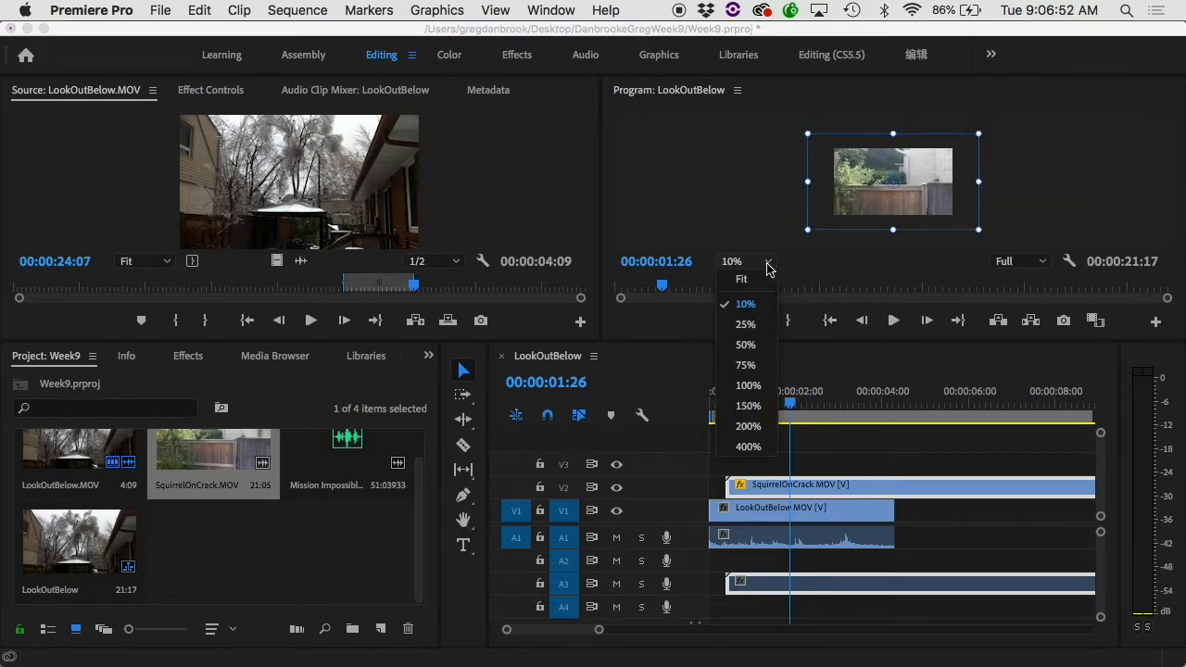
{"action": "left_click", "coordinate": [750, 344]}
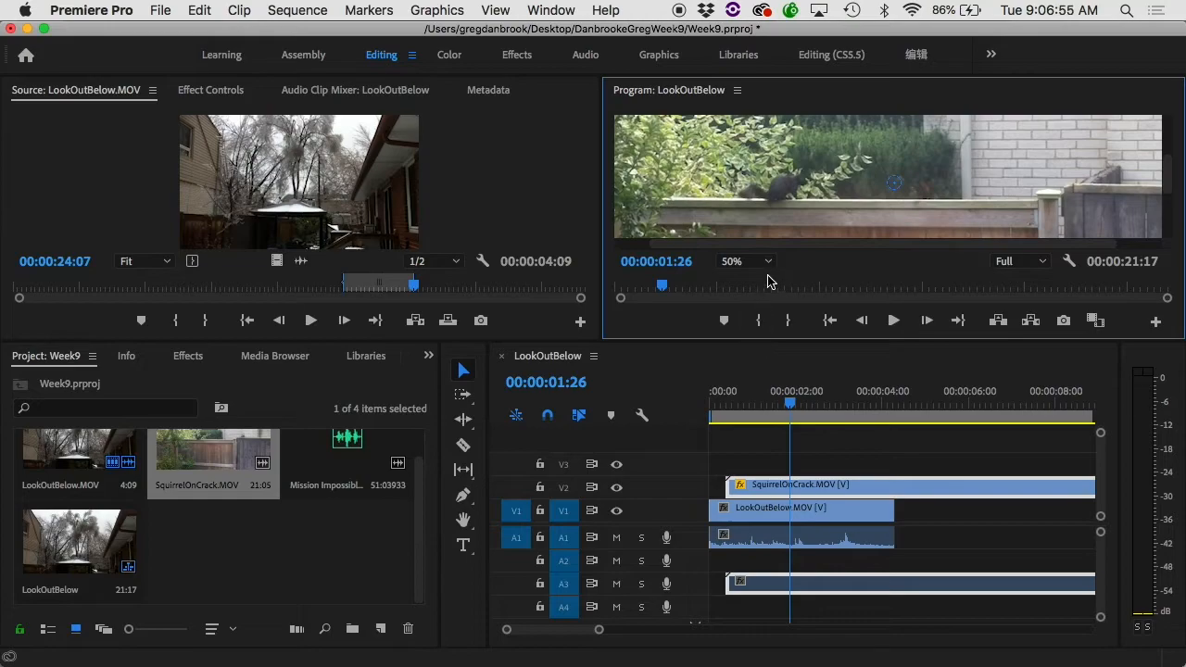
{"action": "left_click", "coordinate": [765, 264]}
{"action": "left_click", "coordinate": [749, 447]}
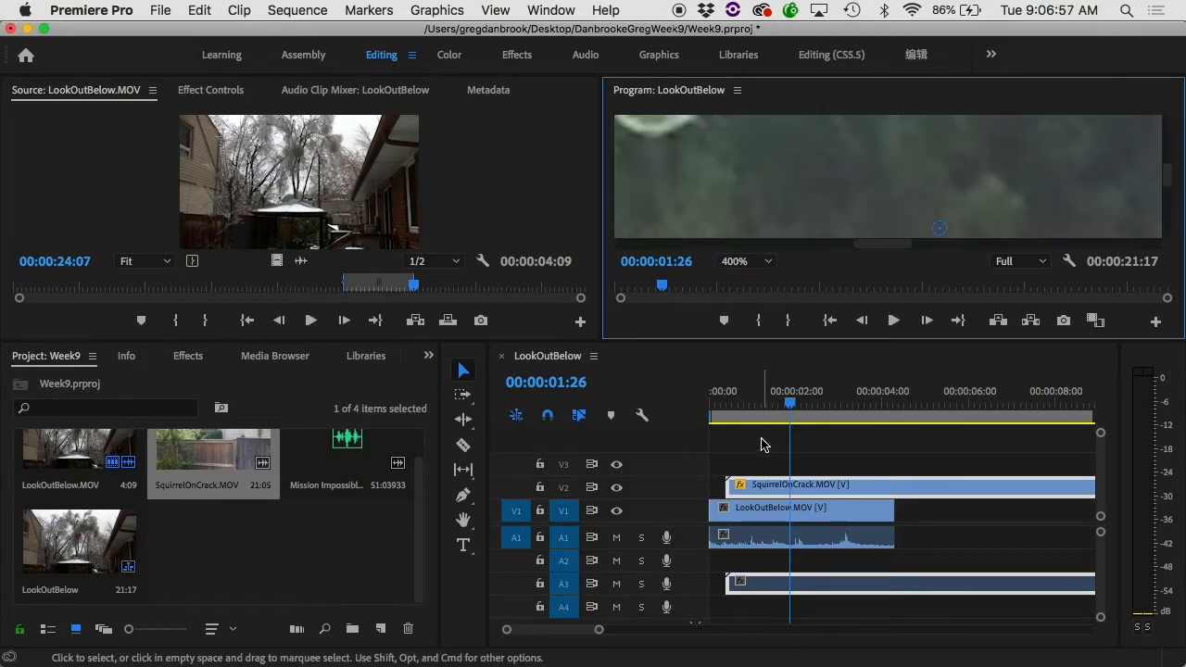
{"action": "left_click", "coordinate": [758, 263]}
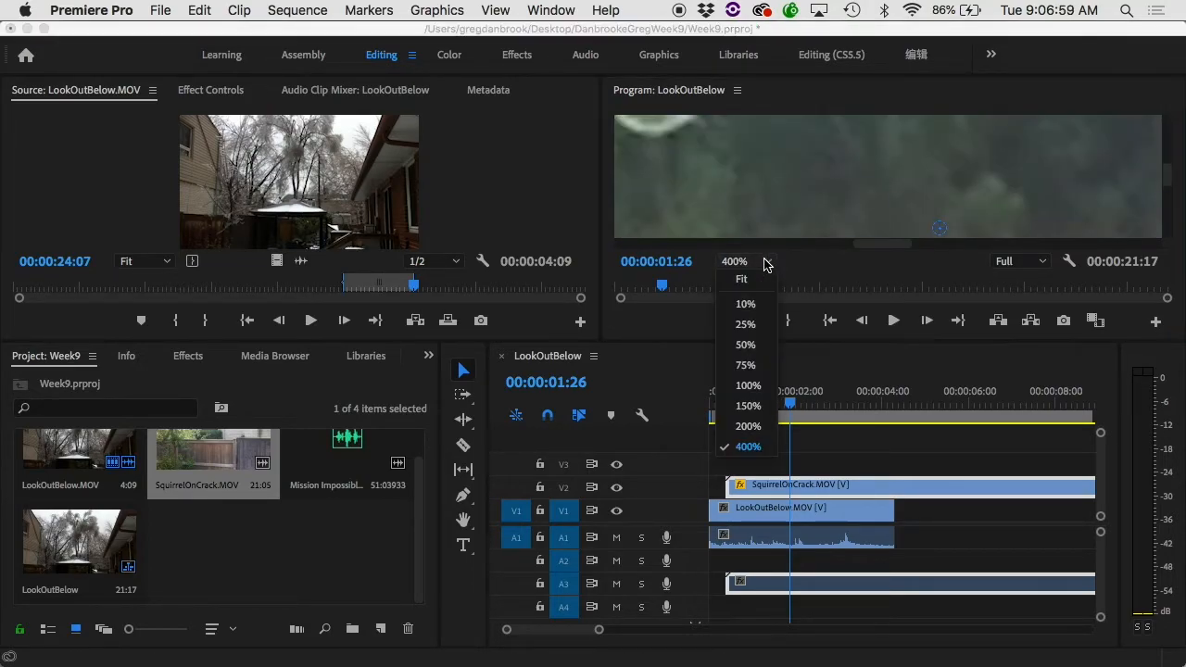
{"action": "left_click", "coordinate": [743, 279]}
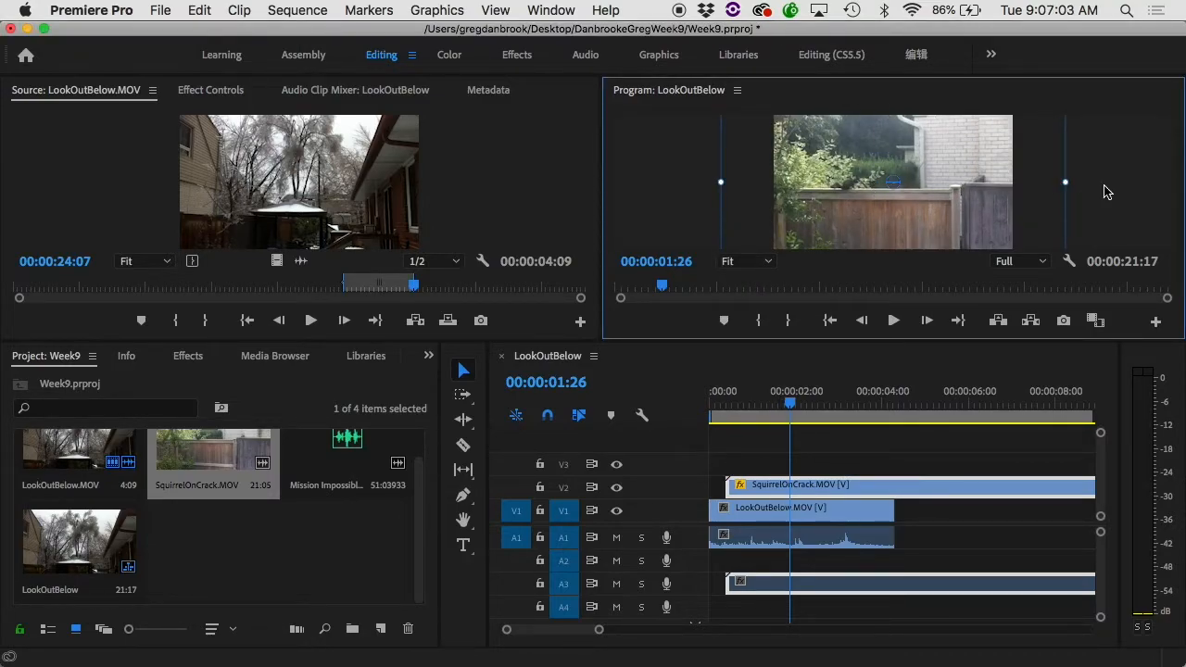
- Place Mission Impossible.mp3 on audio track A2, starting shortly after the end of the LookOutBelow clip
{"action": "left_click", "coordinate": [1041, 261]}
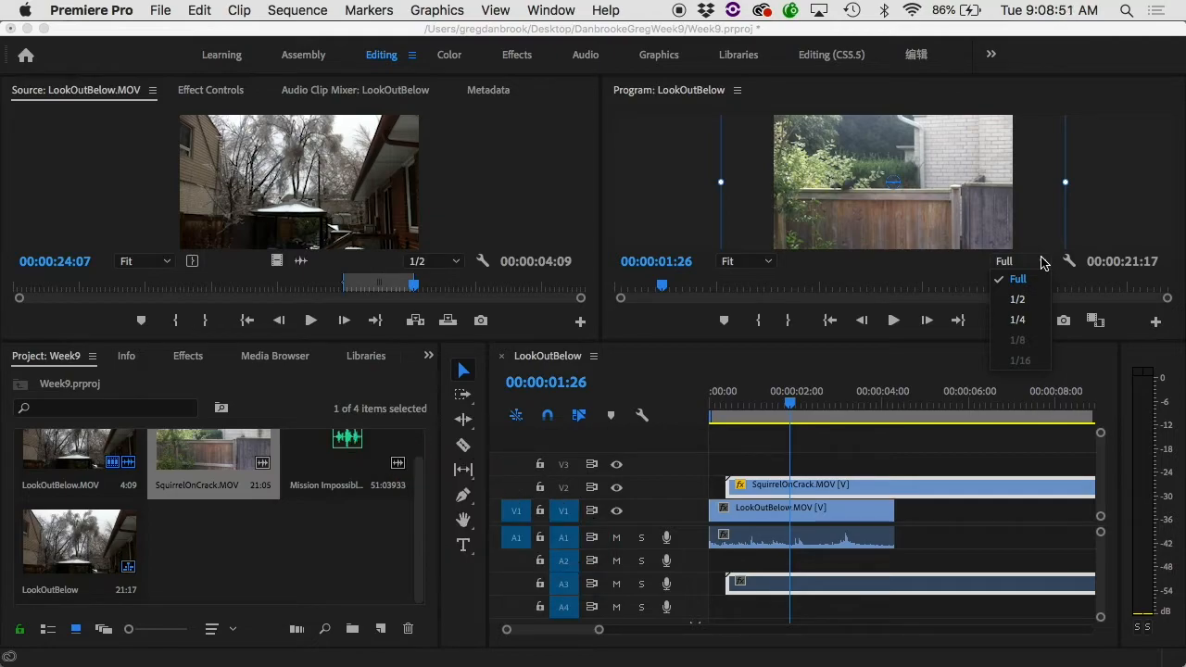
{"action": "left_click_drag", "start_coordinate": [335, 449], "coordinate": [913, 562]}
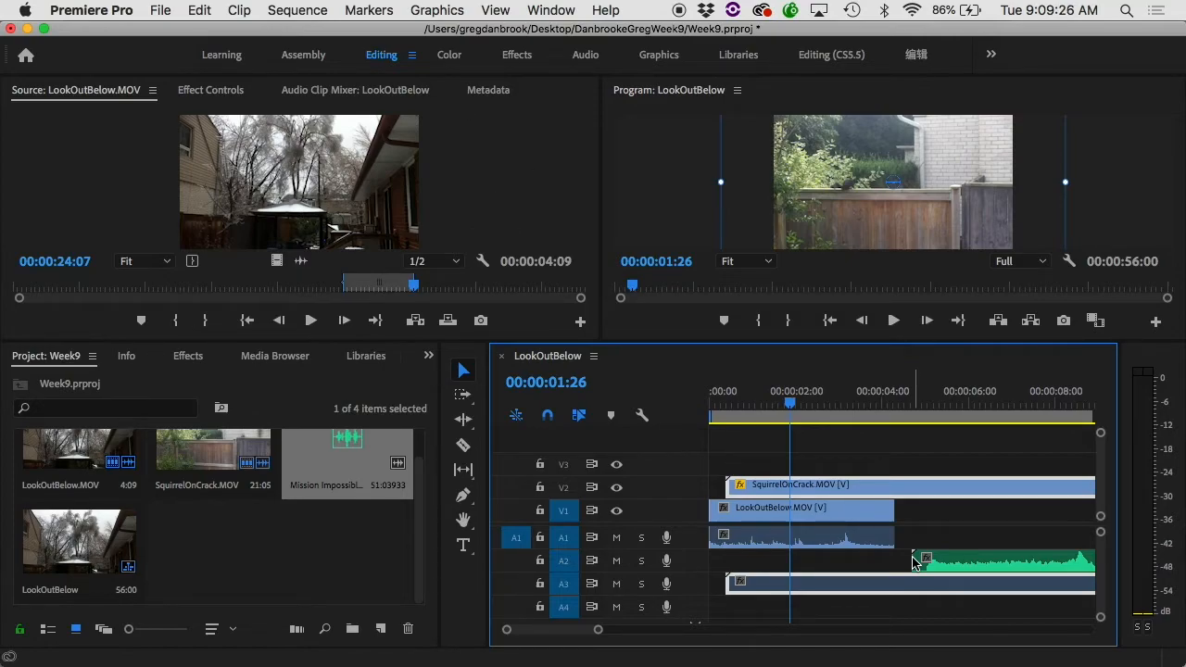
- Open the media export settings for the LookOutBelow sequence and set the format to H.264
{"action": "left_click", "coordinate": [149, 5]}
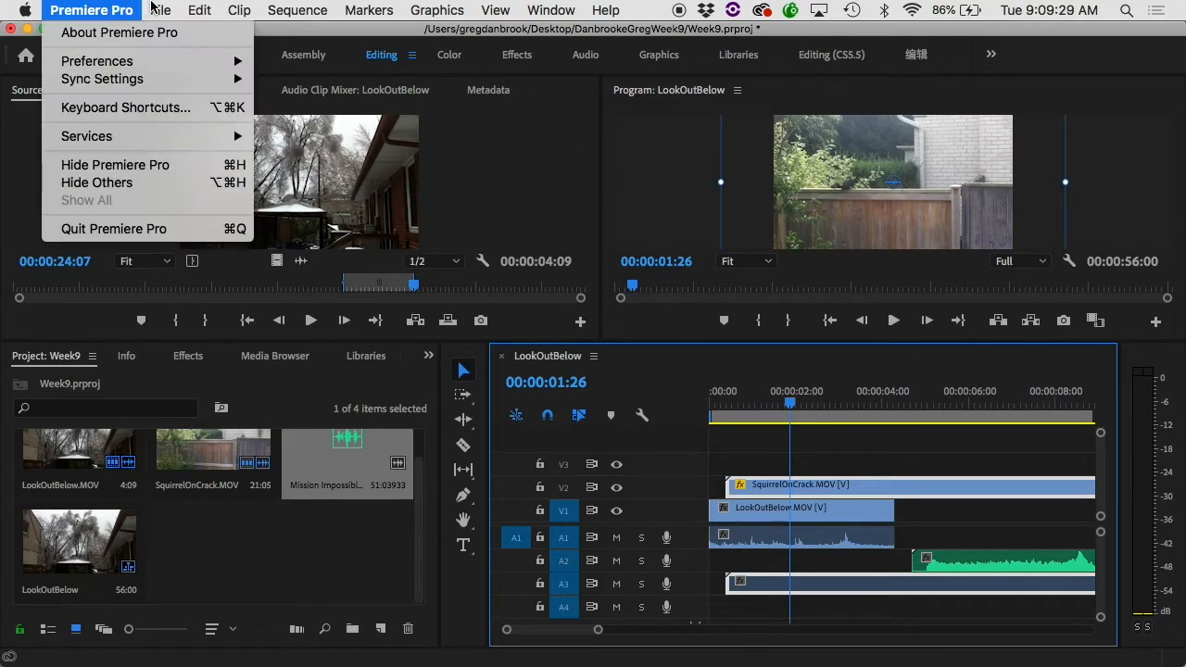
{"action": "mouse_move", "coordinate": [158, 9]}
{"action": "mouse_move", "coordinate": [259, 495]}
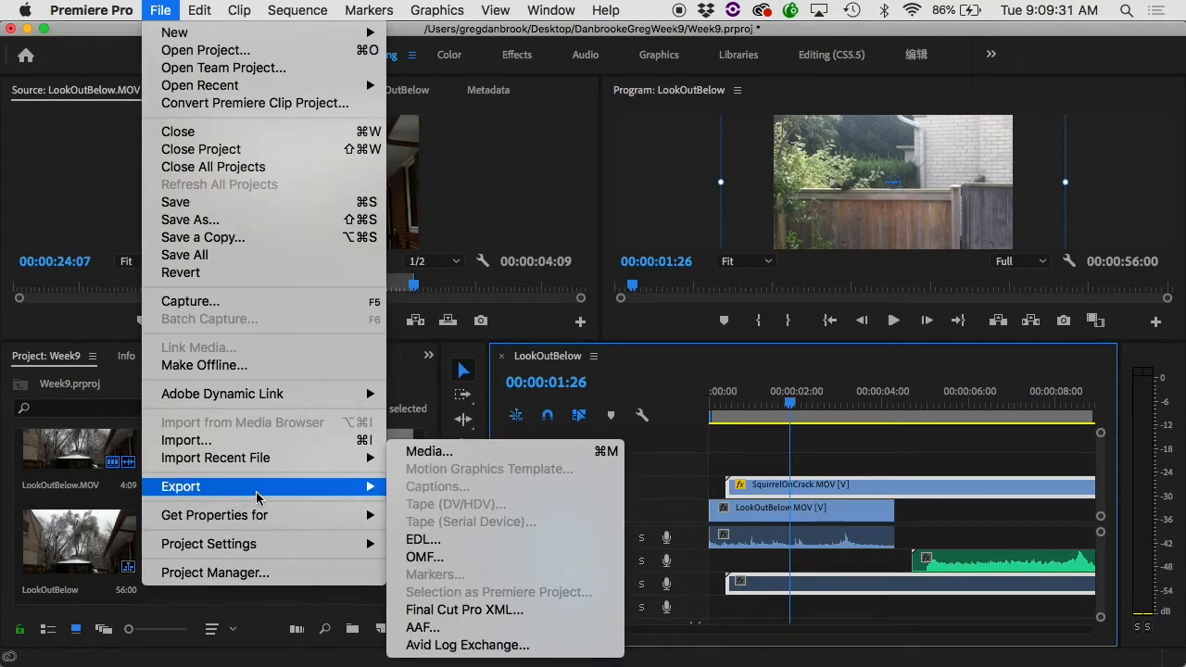
{"action": "left_click", "coordinate": [432, 454]}
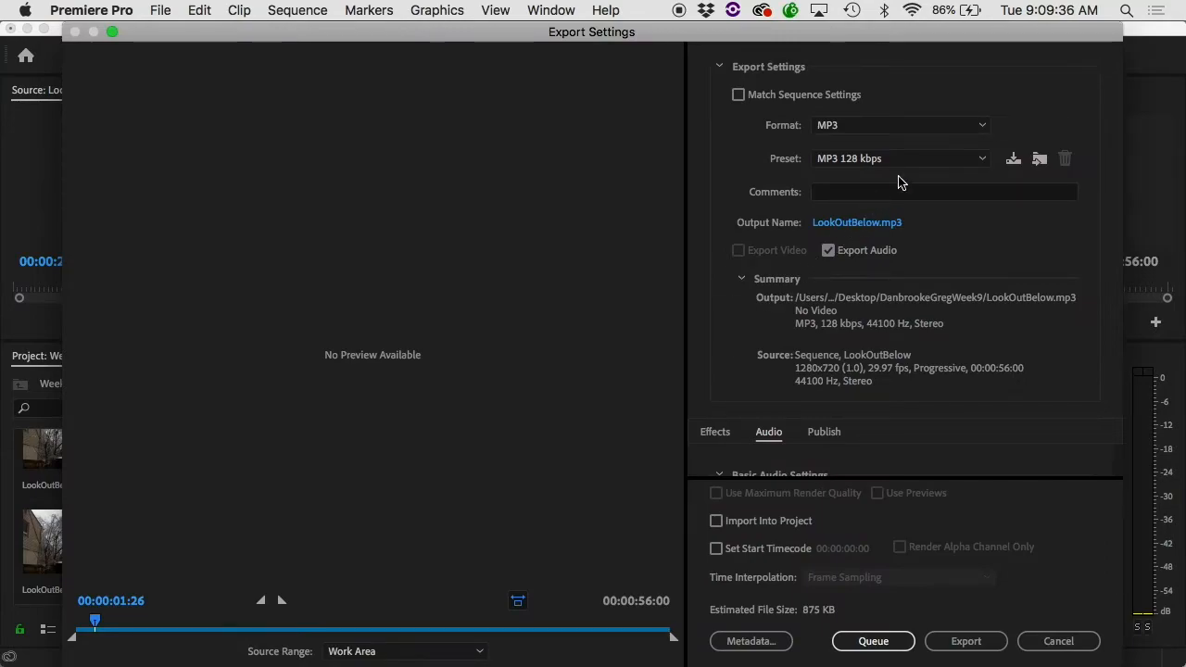
{"action": "left_click", "coordinate": [940, 128]}
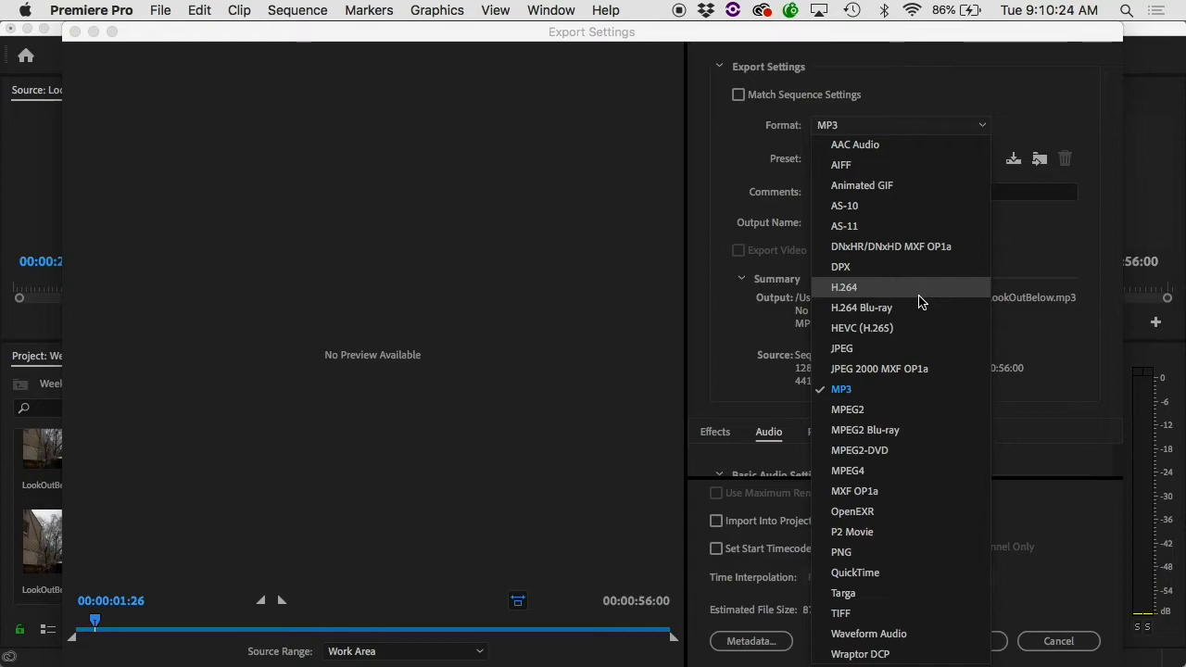
{"action": "left_click", "coordinate": [919, 293]}
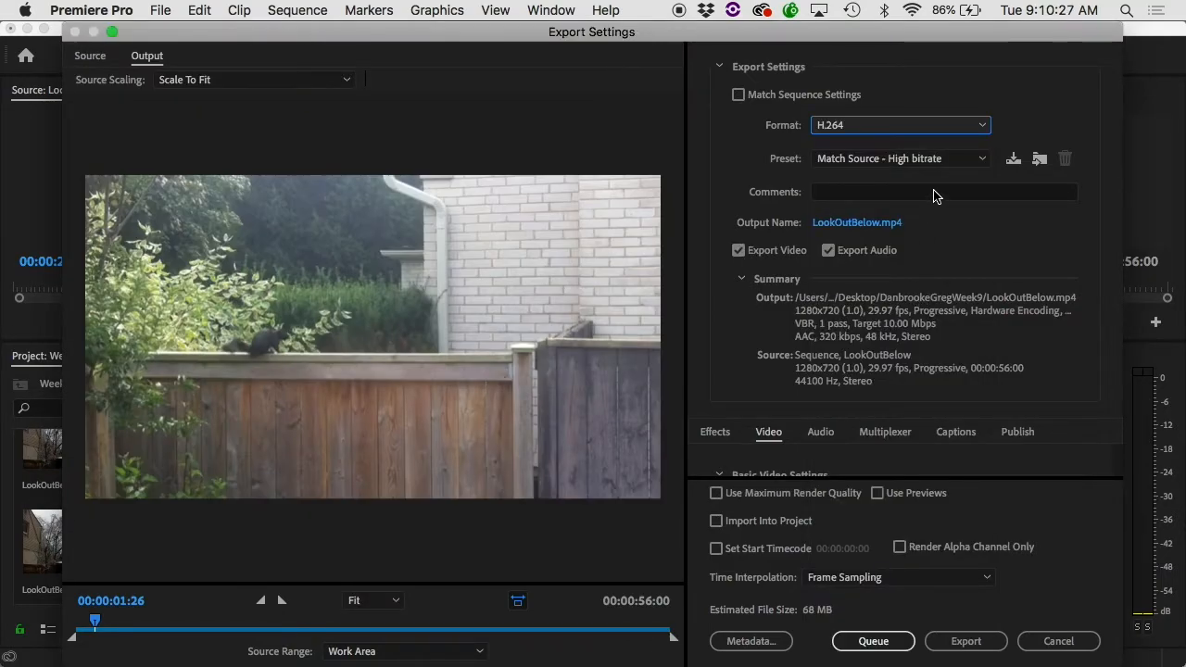
- Choose the YouTube 720p HD export preset and enable Use Maximum Render Quality
{"action": "left_click", "coordinate": [956, 160]}
{"action": "scroll", "coordinate": [911, 343], "scroll_direction": "down", "scroll_amount": 5}
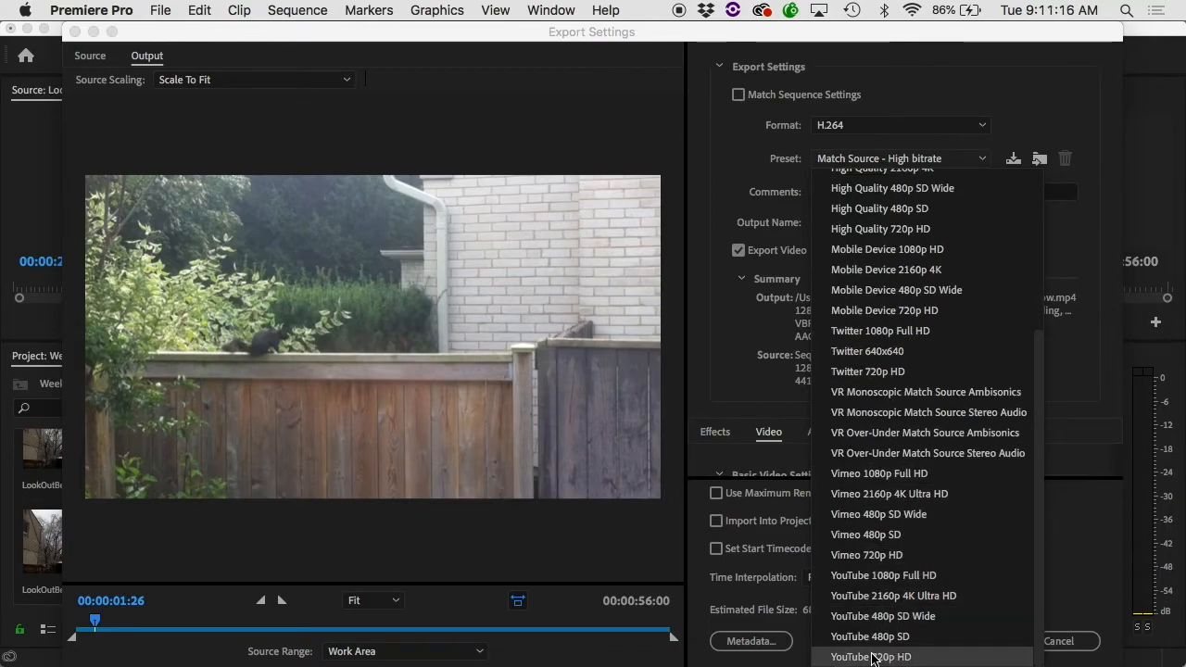
{"action": "left_click", "coordinate": [872, 657]}
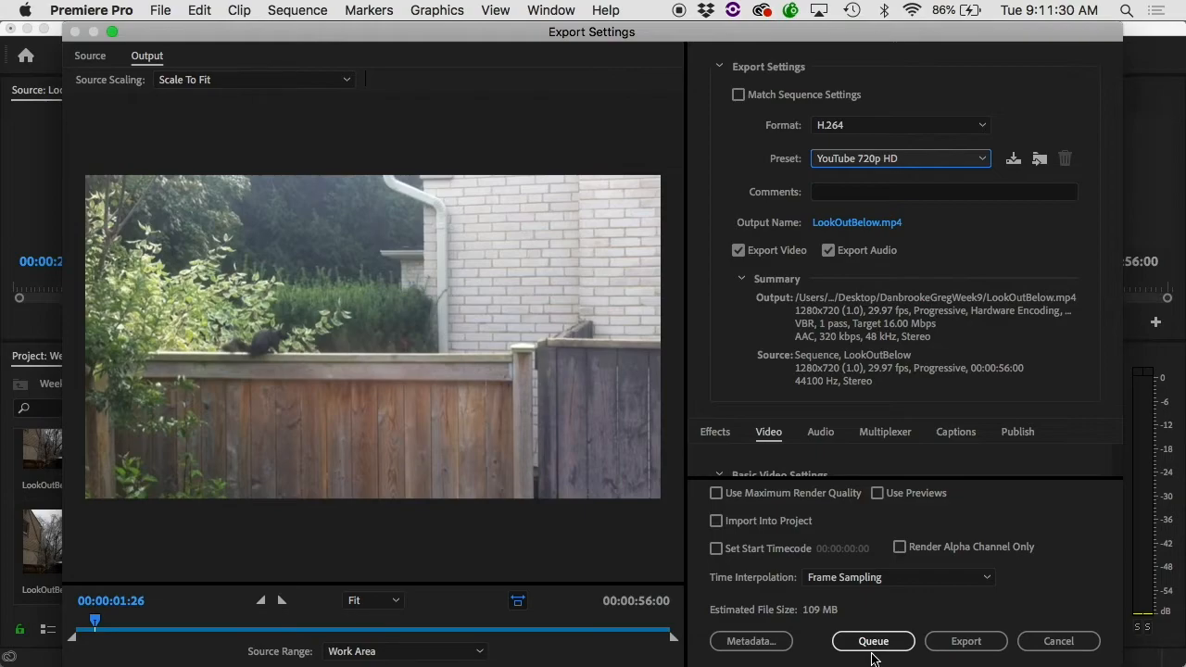
{"action": "left_click", "coordinate": [716, 493]}
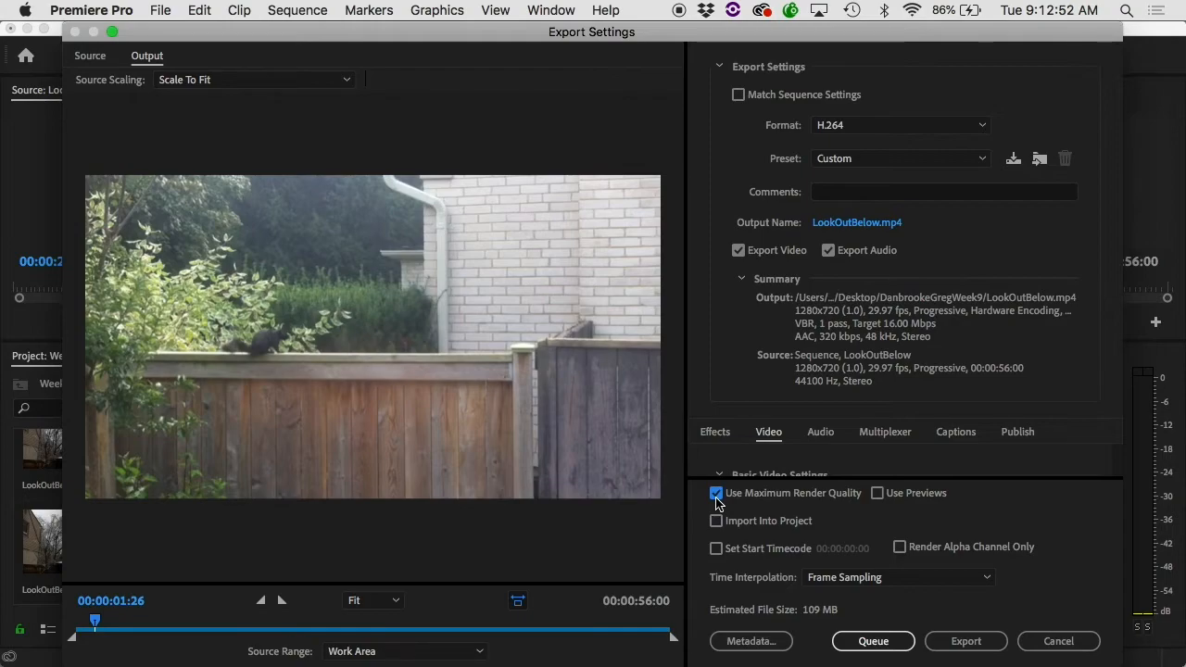
- Set the output file to Export.mp4 in the Exports folder of the Week 9 project and export the video
{"action": "left_click", "coordinate": [851, 222]}
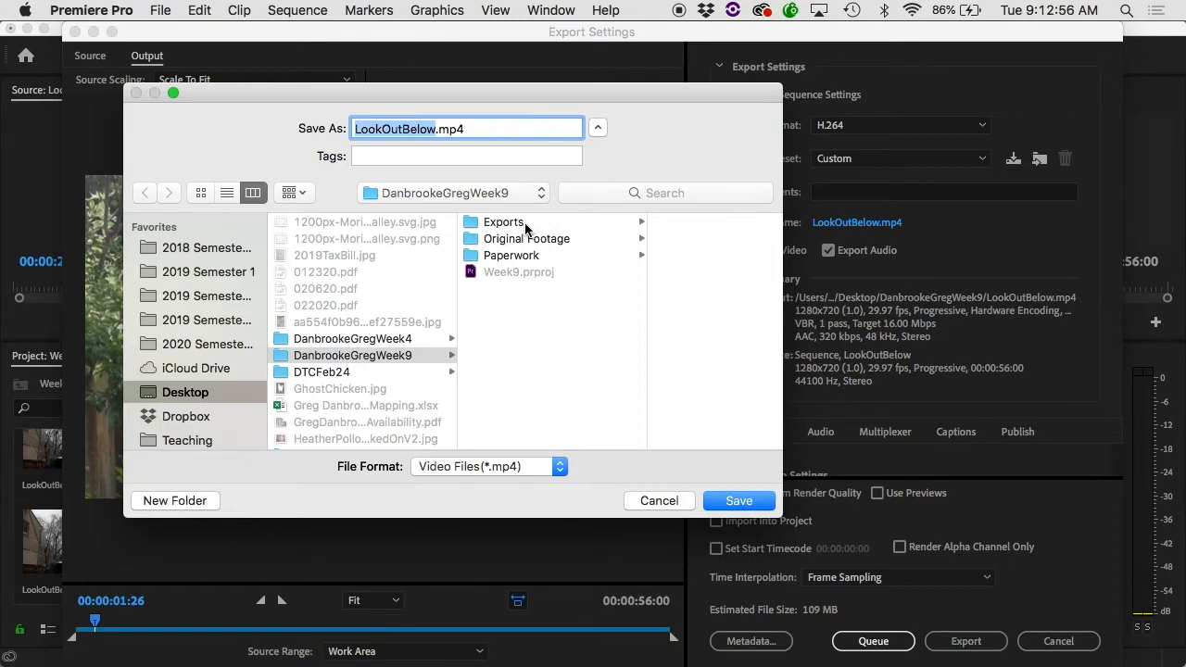
{"action": "left_click", "coordinate": [524, 224]}
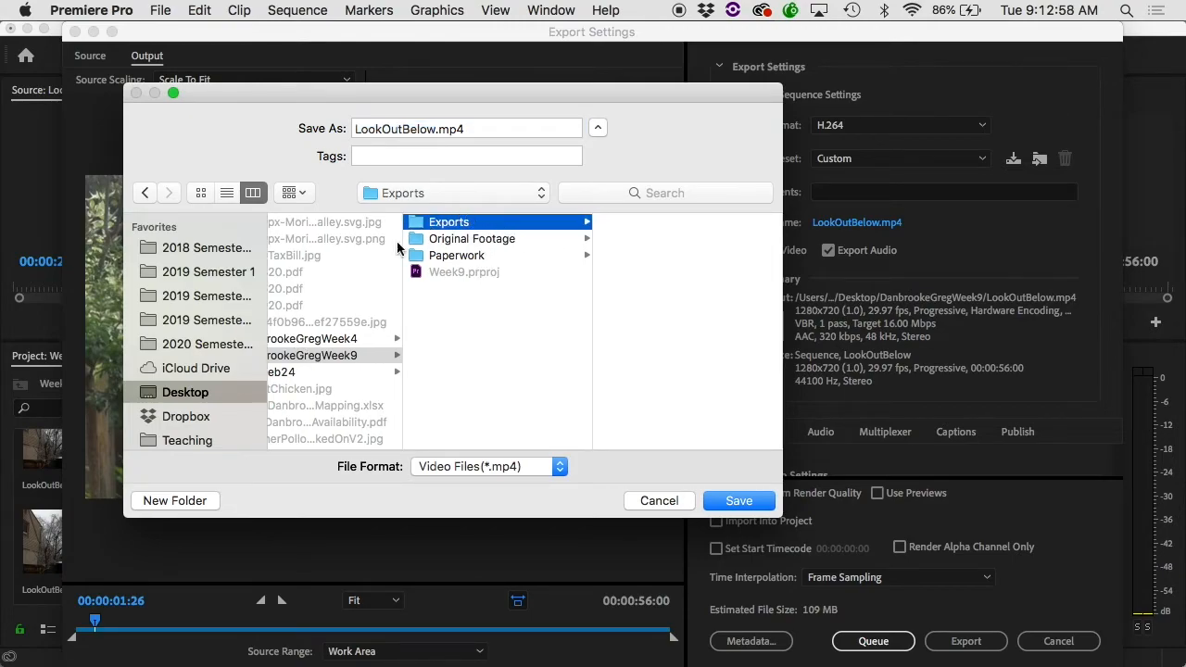
{"action": "double_click", "coordinate": [433, 128]}
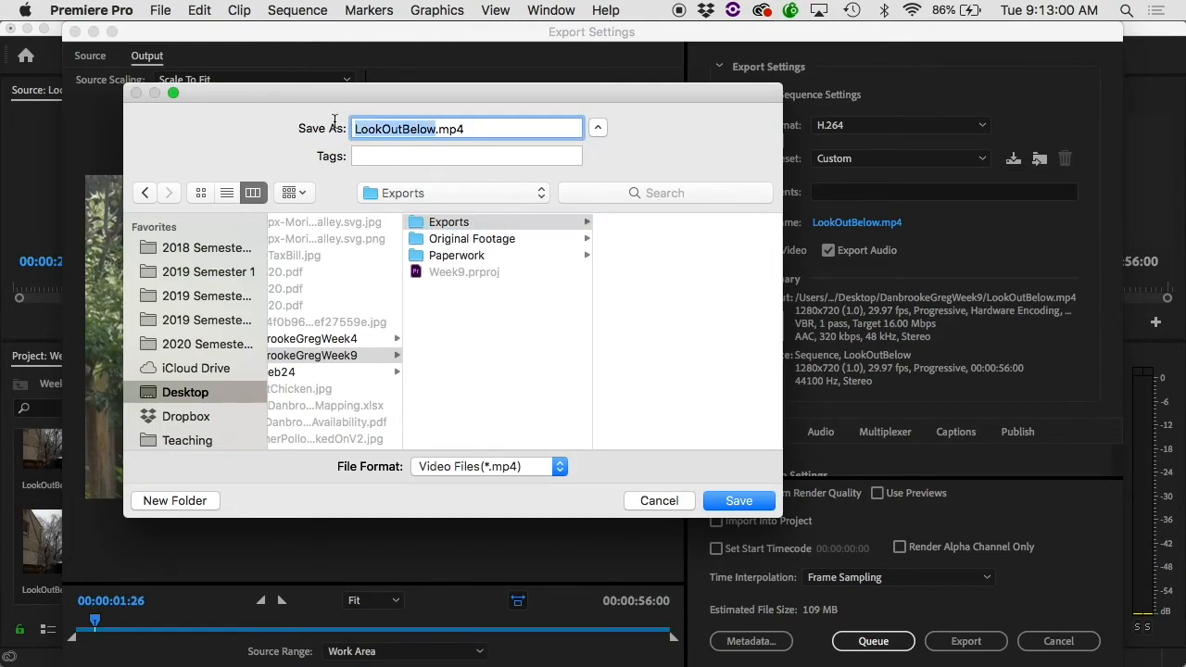
{"action": "type", "text": "Export"}
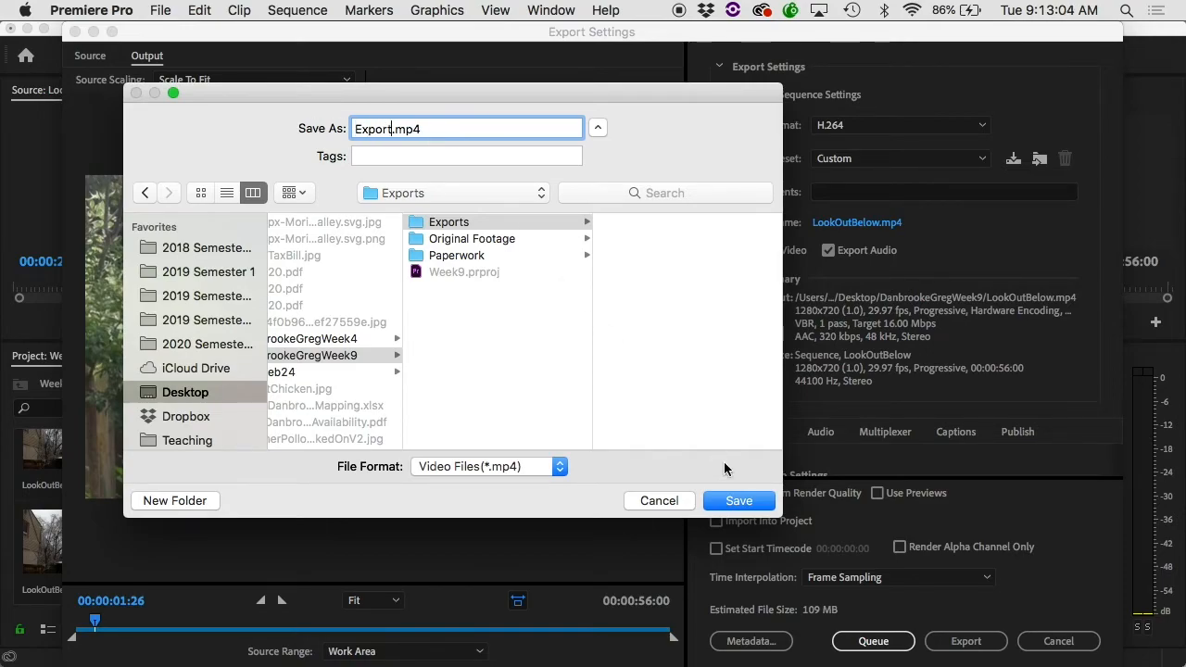
{"action": "left_click", "coordinate": [737, 500]}
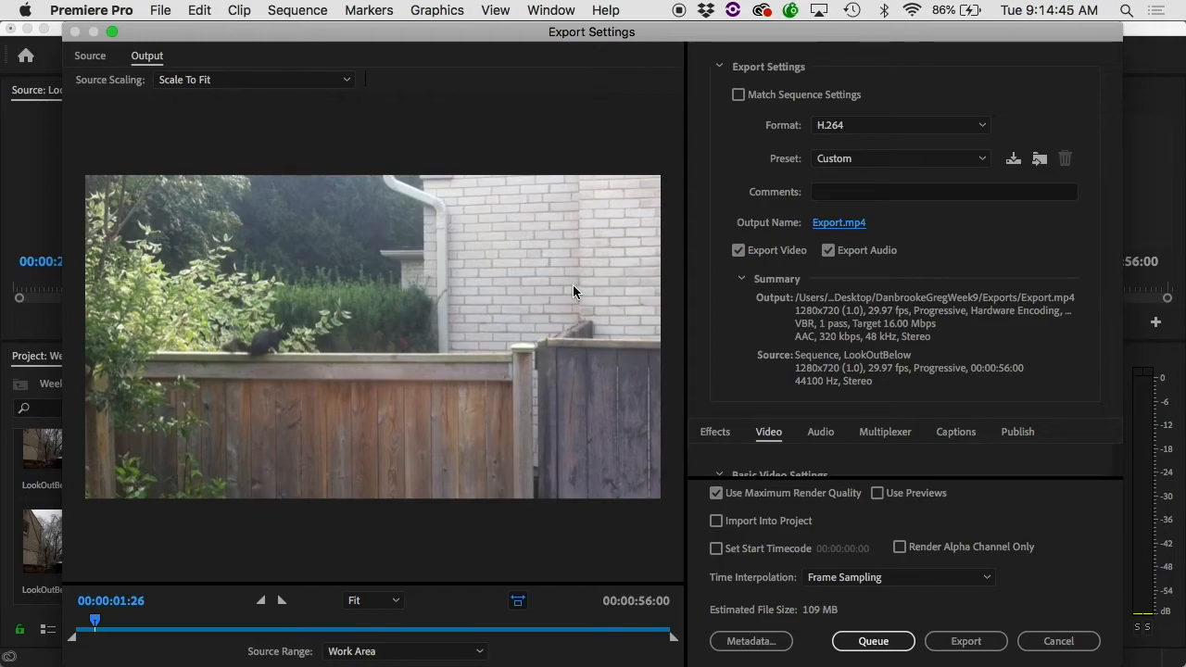
{"action": "left_click", "coordinate": [935, 641]}
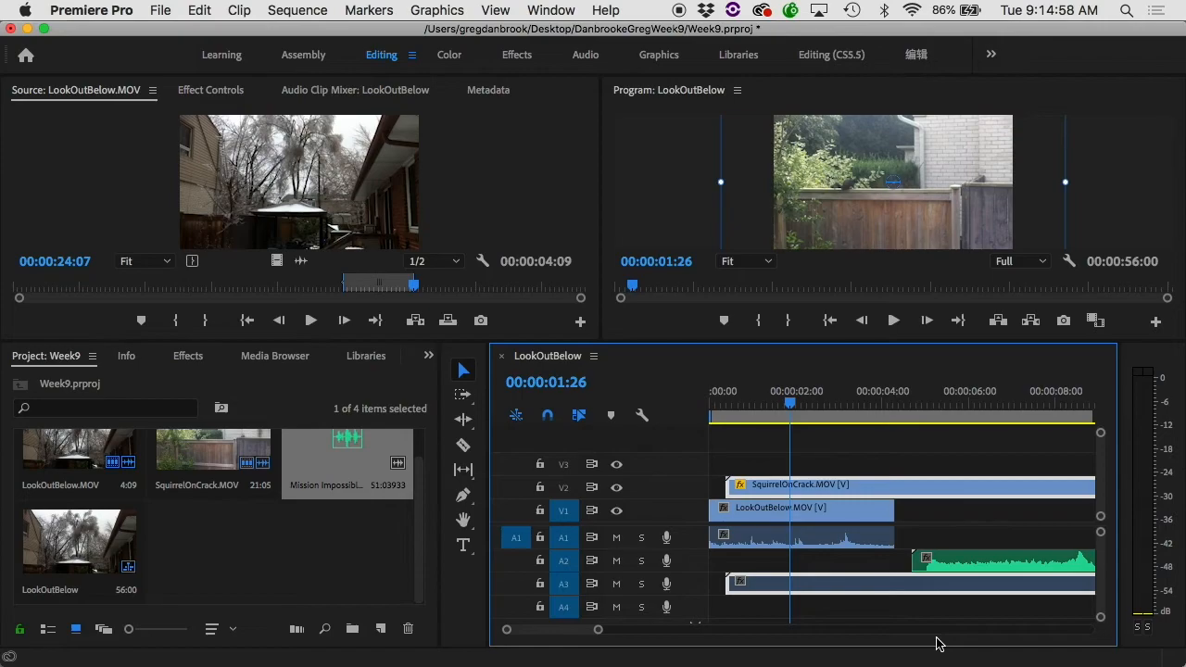
- Switch to Finder and examine the Week 9 project folder on the Desktop, including Week9.prproj, the Paperwork folder and LookOutBelow.MOV in Original Footage
{"action": "mouse_move", "coordinate": [634, 653]}
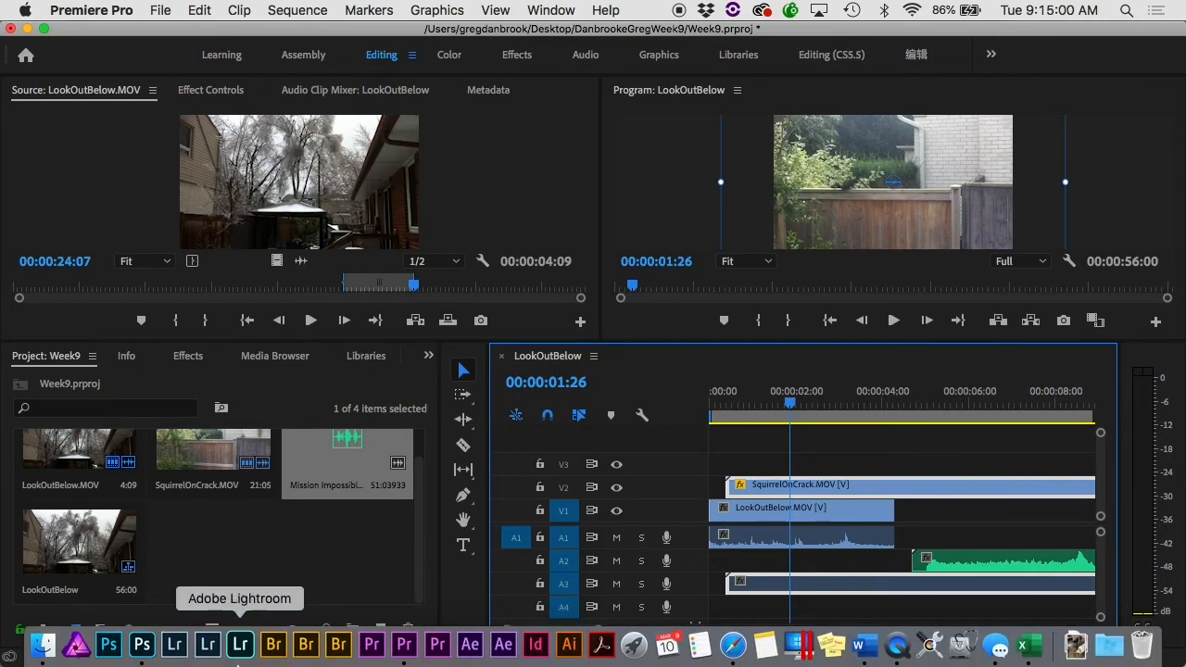
{"action": "left_click", "coordinate": [41, 646]}
{"action": "left_click", "coordinate": [80, 263]}
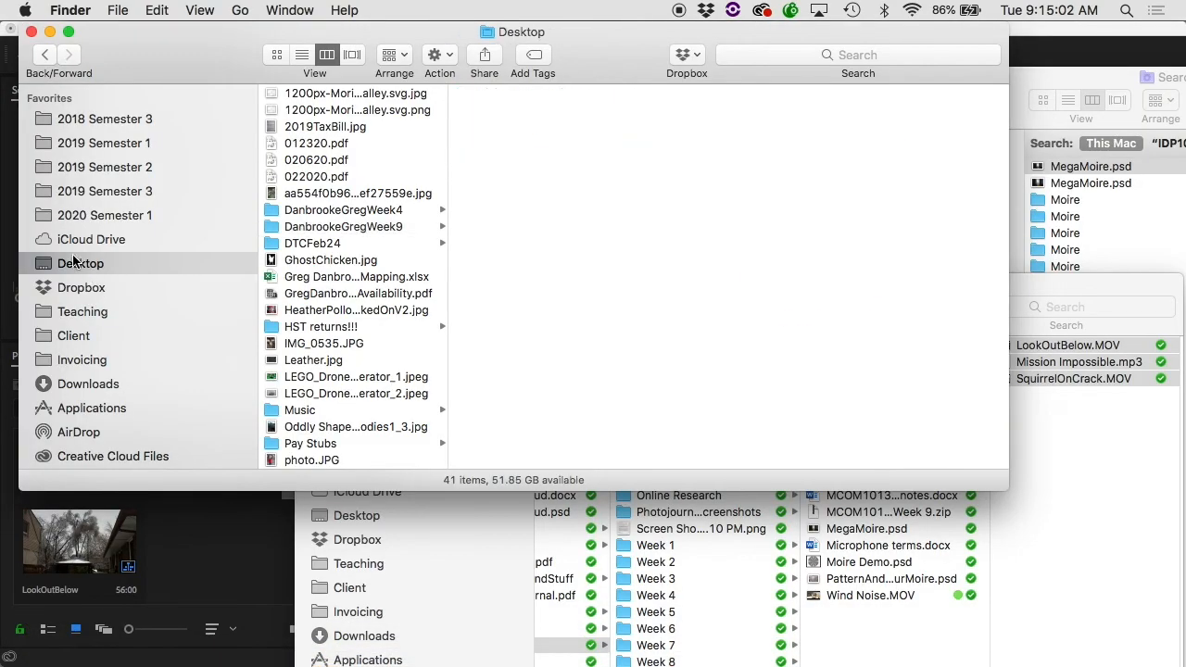
{"action": "left_click", "coordinate": [338, 227]}
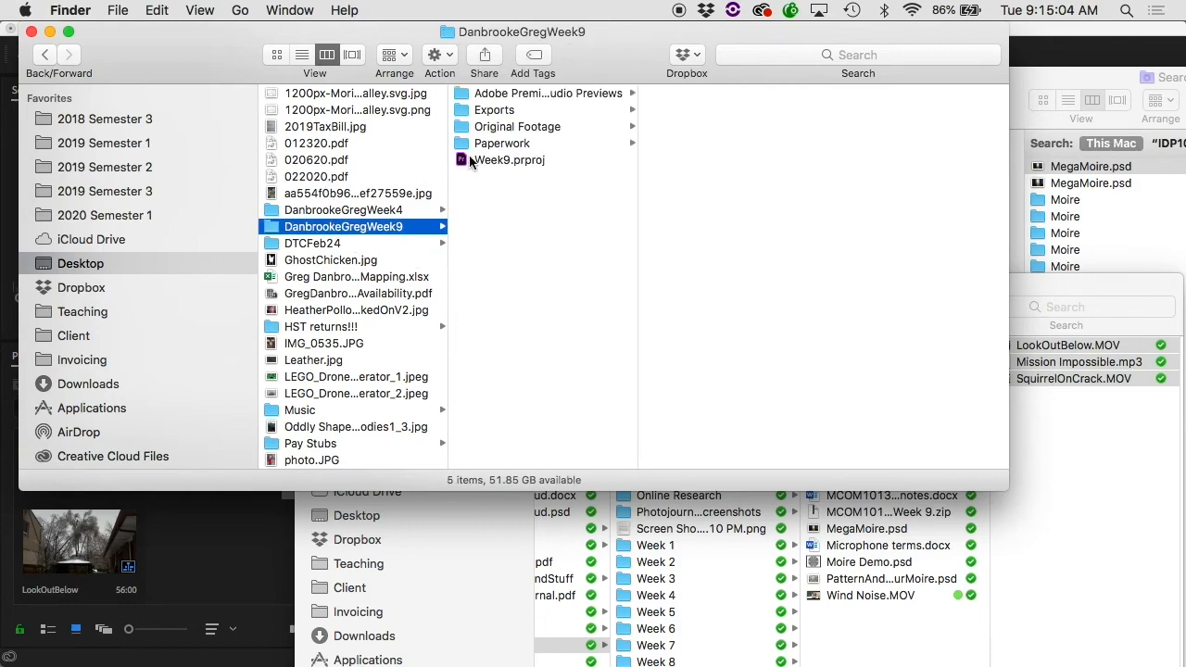
{"action": "left_click", "coordinate": [501, 160]}
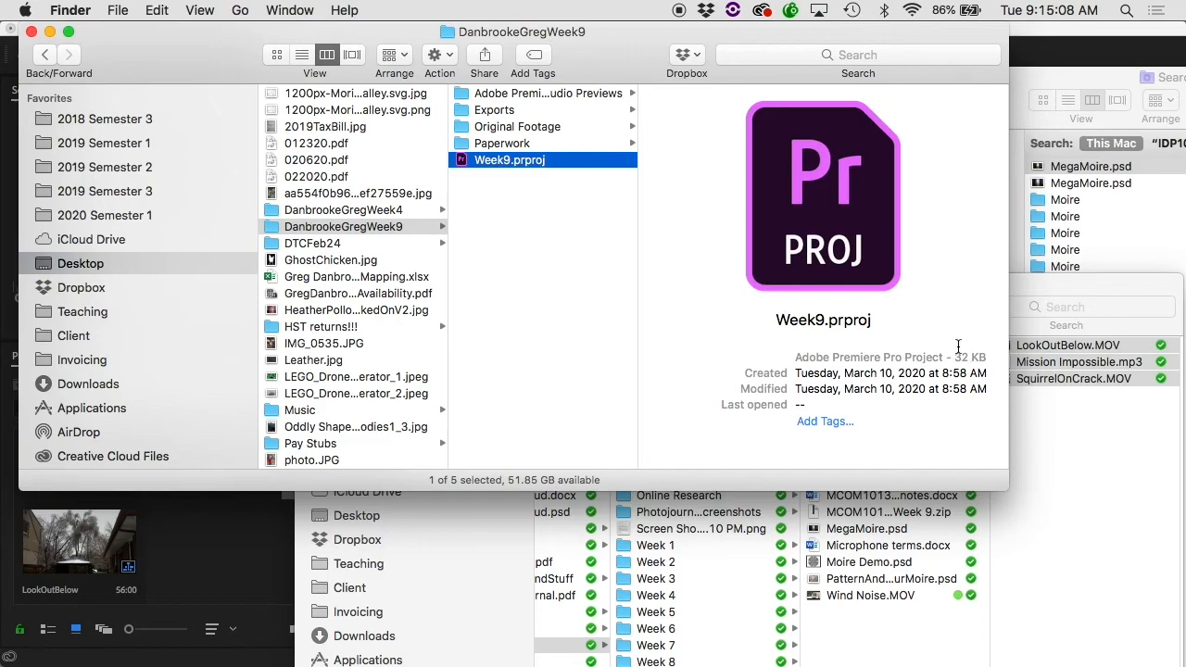
{"action": "left_click", "coordinate": [514, 147]}
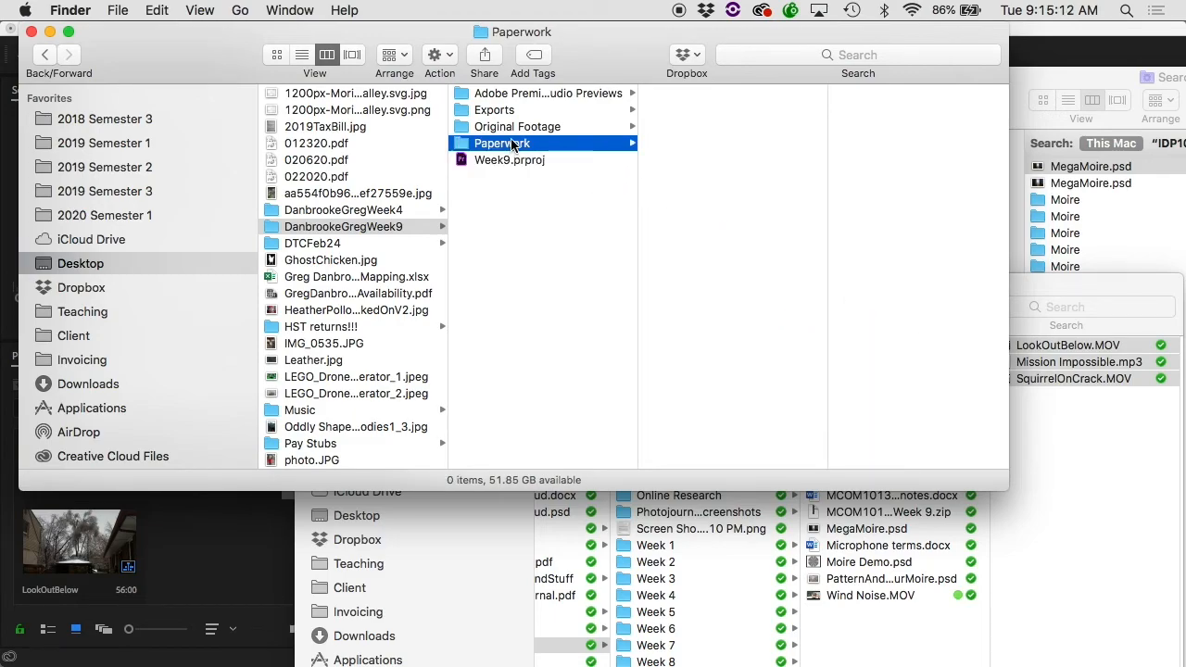
{"action": "left_click", "coordinate": [514, 130]}
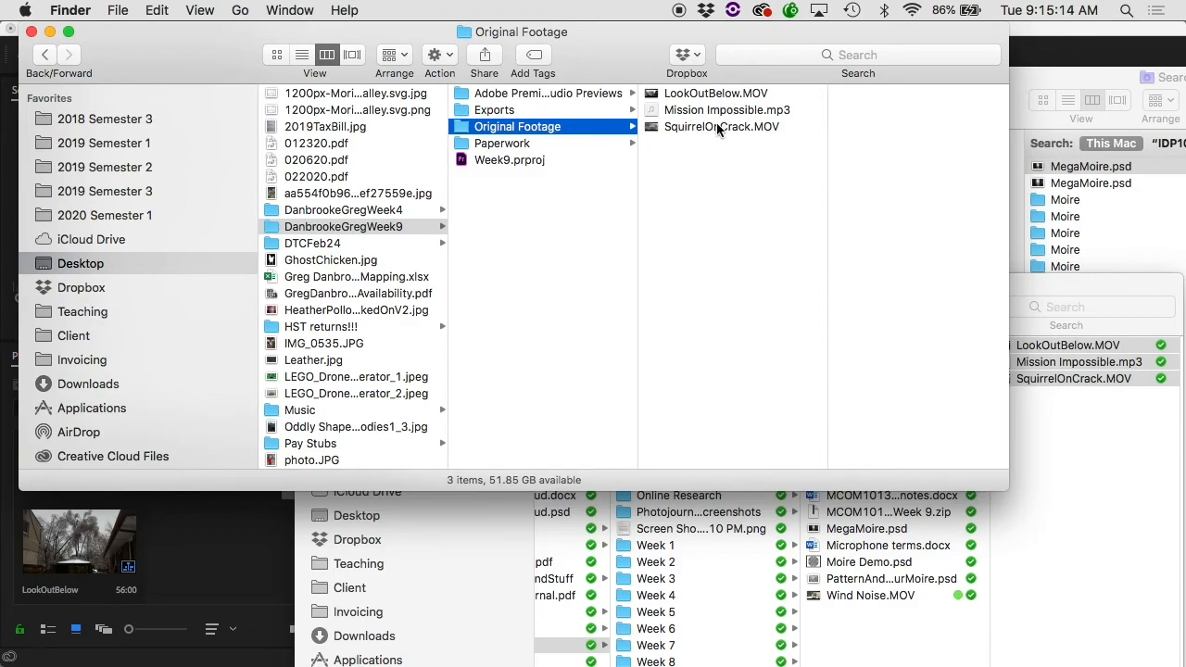
{"action": "left_click", "coordinate": [715, 94]}
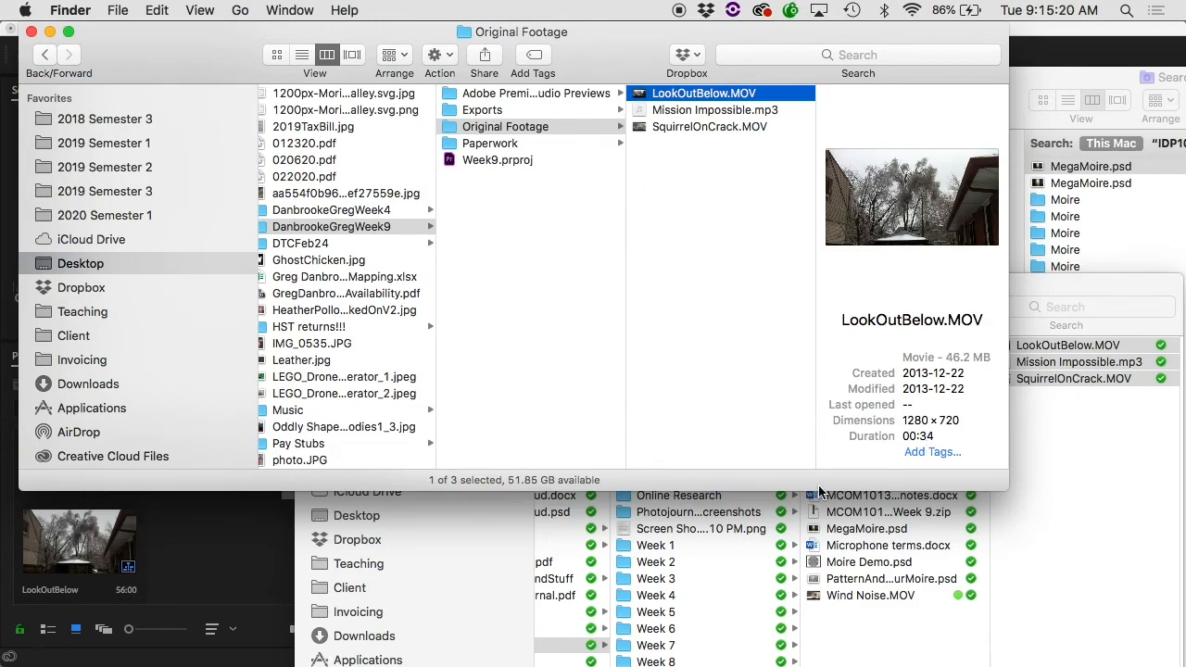
- Switch briefly to Premiere Pro and return to Finder to view the contents of the Week 9 project's Adobe Premiere Pro Auto-Save folder
{"action": "left_click", "coordinate": [233, 554]}
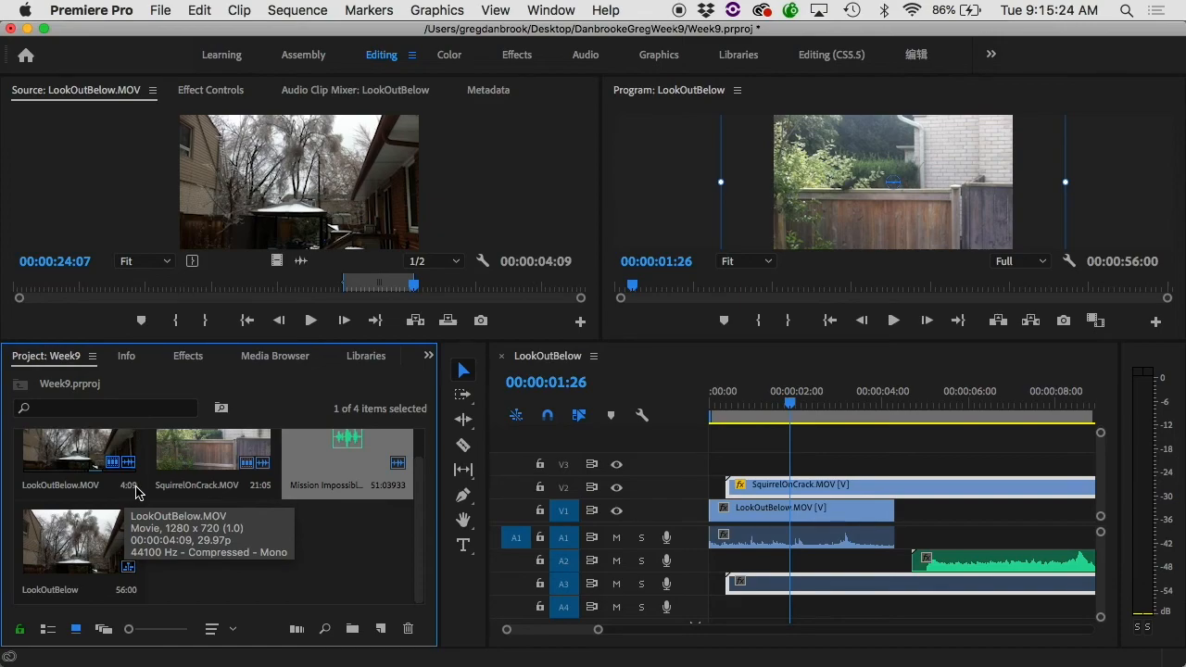
{"action": "left_click", "coordinate": [33, 645]}
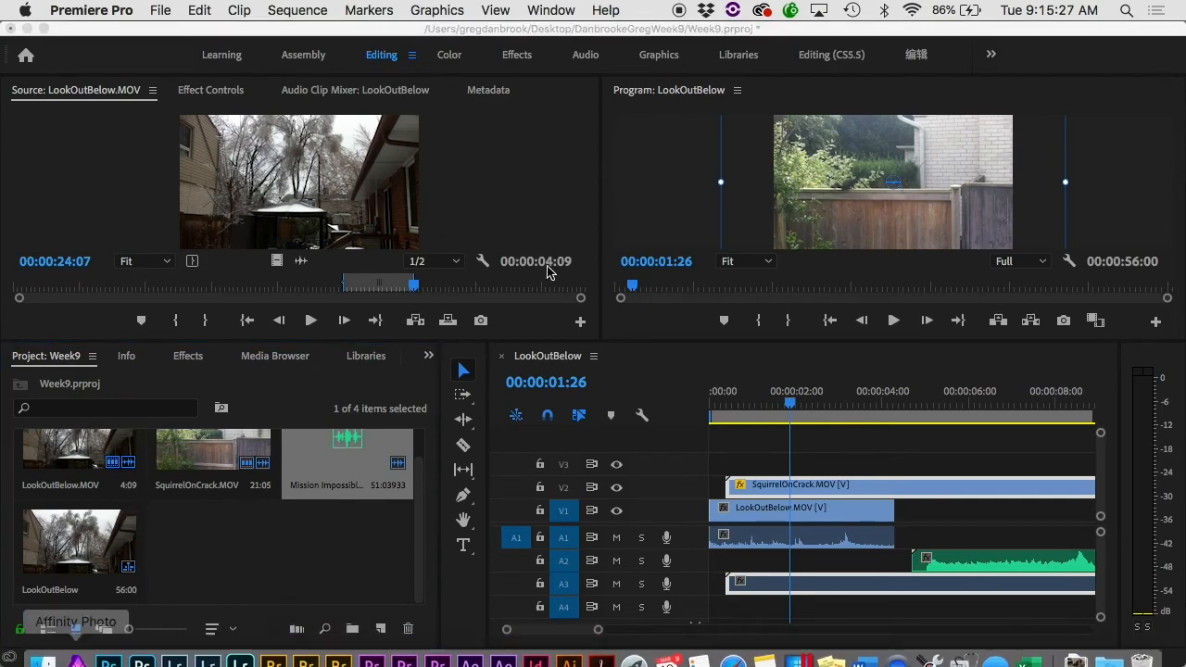
{"action": "left_click", "coordinate": [551, 109]}
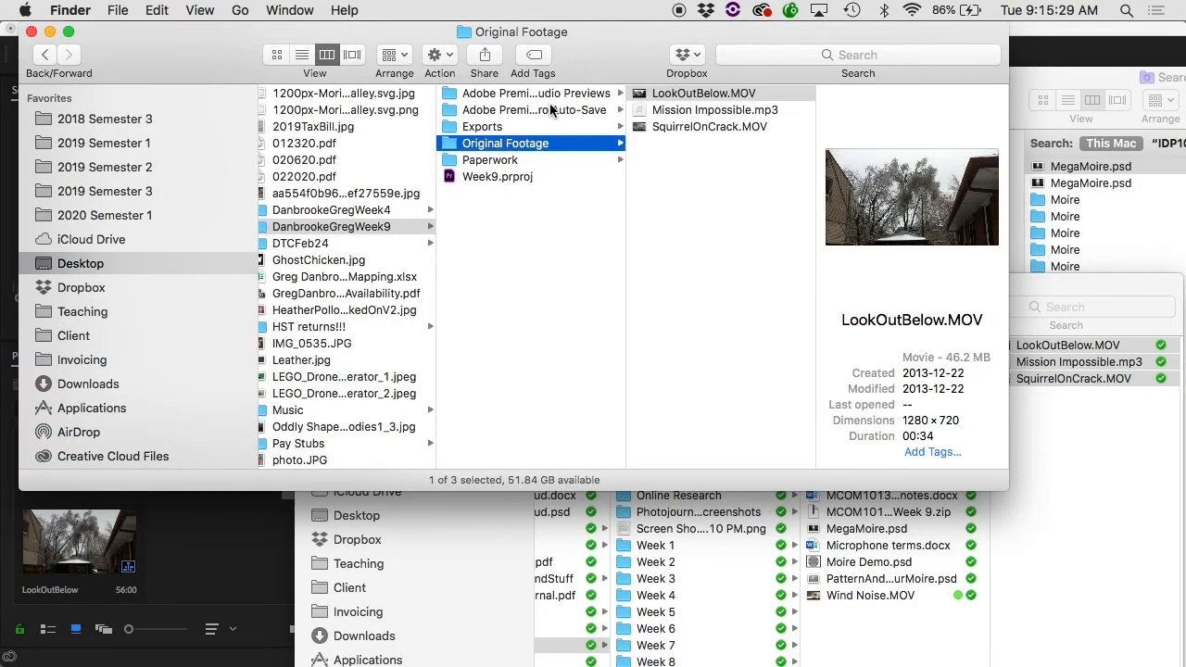
{"action": "left_click", "coordinate": [550, 109]}
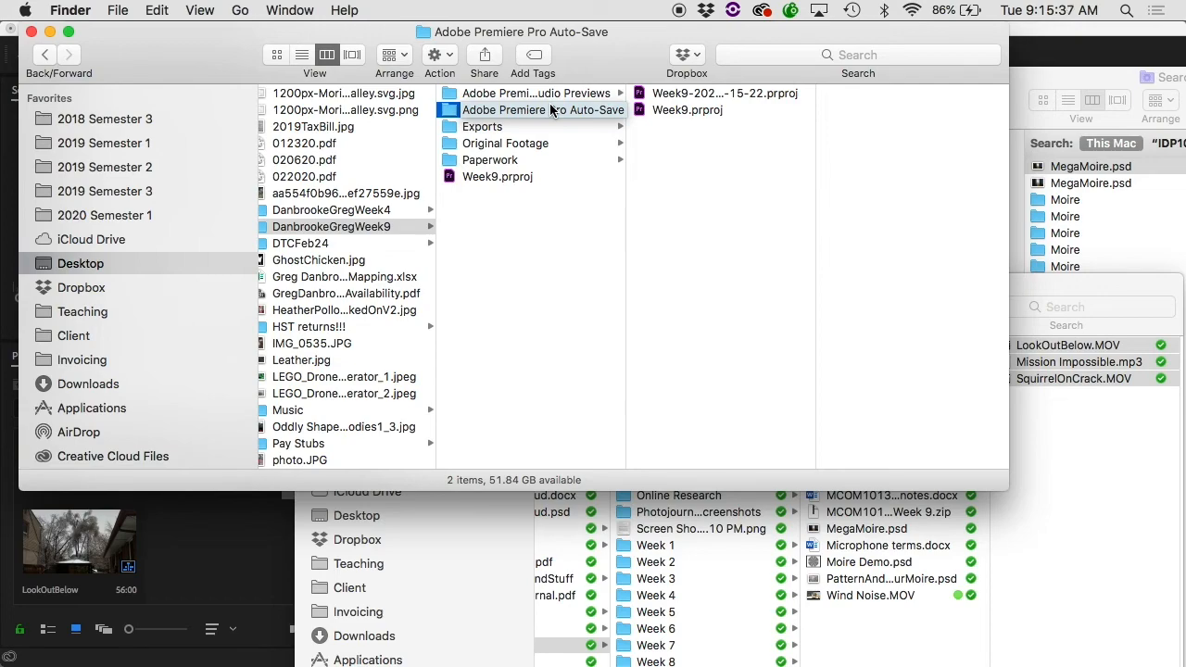
{"action": "key", "text": "Return"}
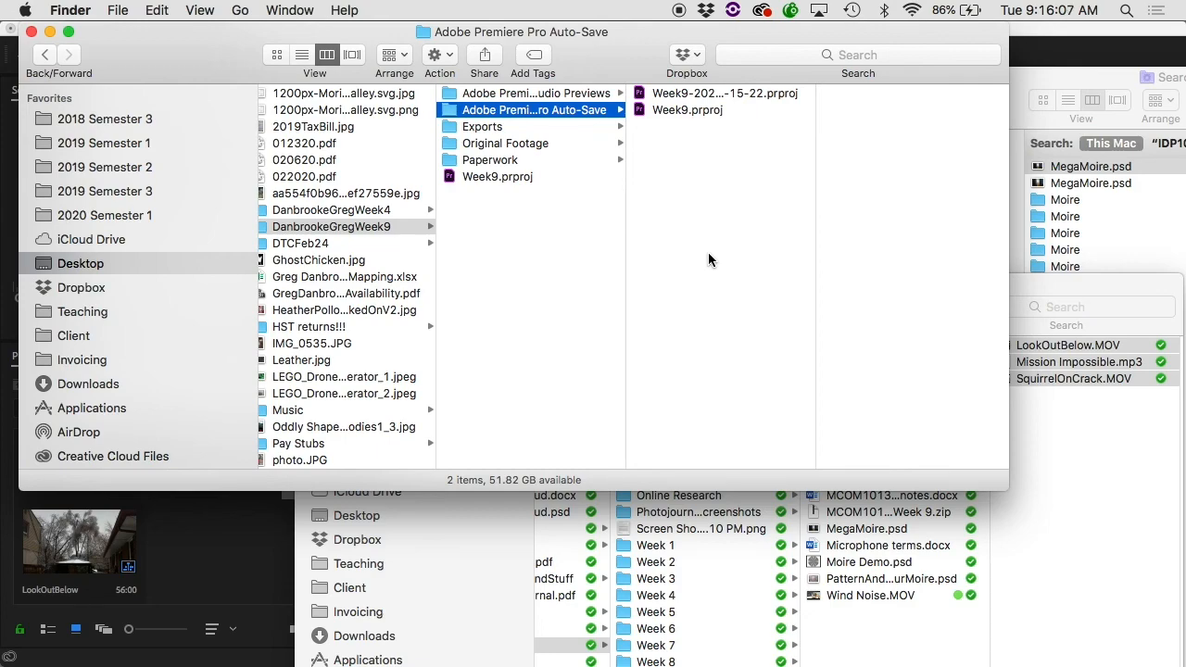
- Preview Export.mp4 from the Exports folder of the Week 9 project in Quick Look
{"action": "left_click", "coordinate": [571, 127]}
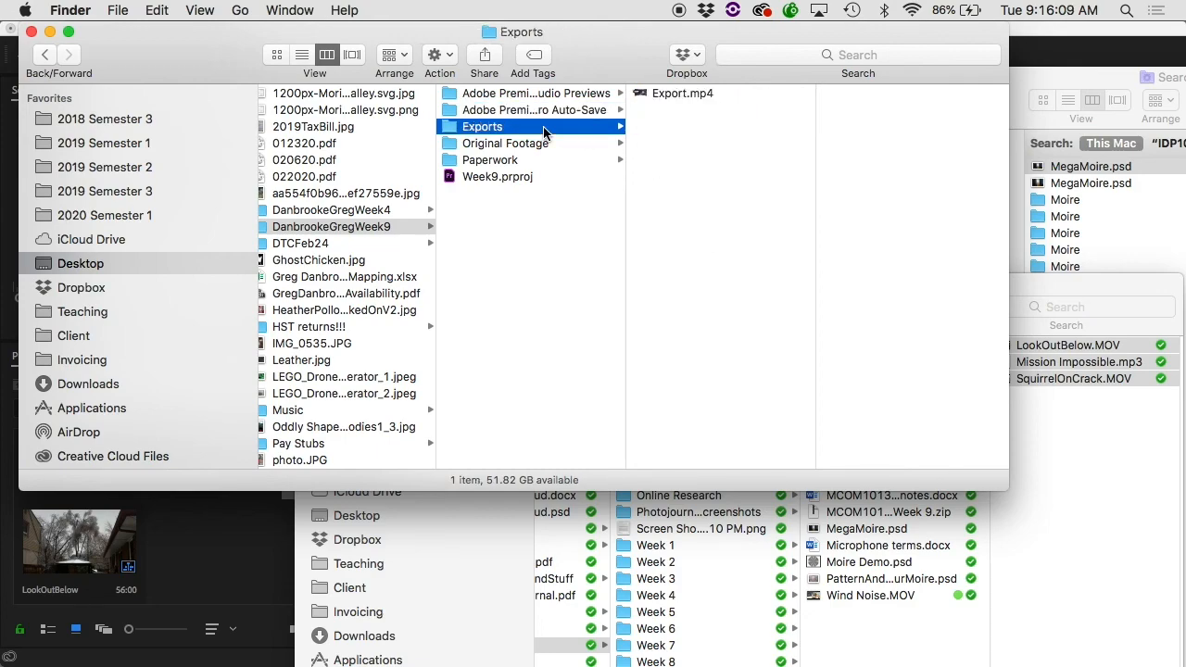
{"action": "left_click", "coordinate": [665, 97]}
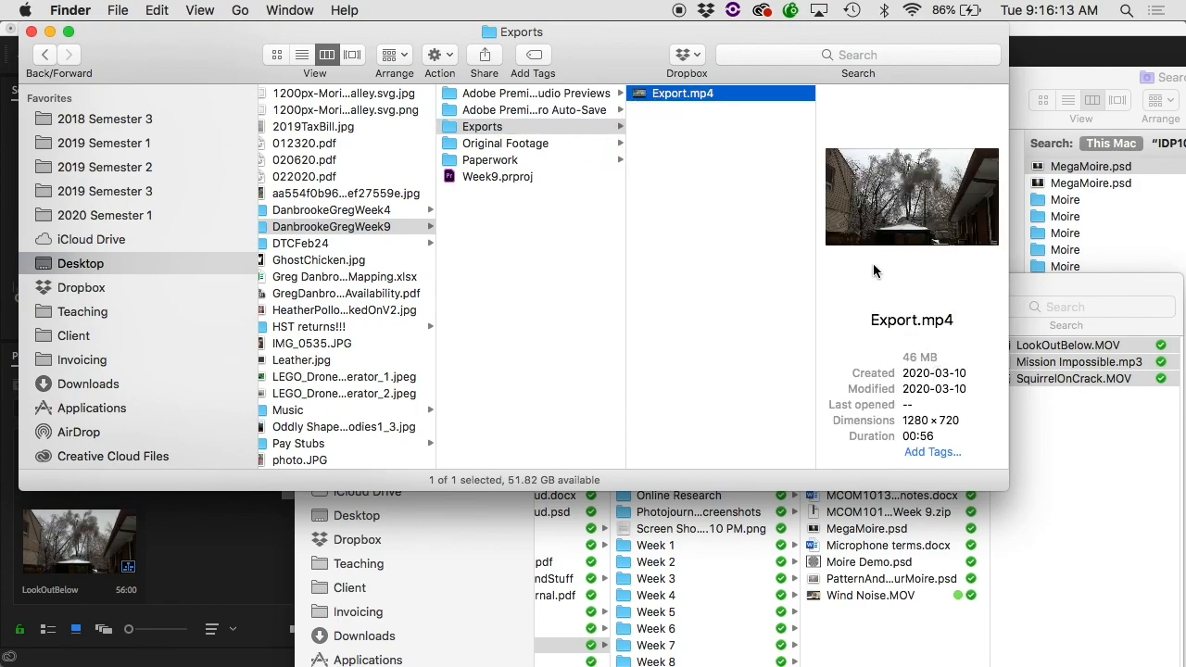
{"action": "key", "text": "space"}
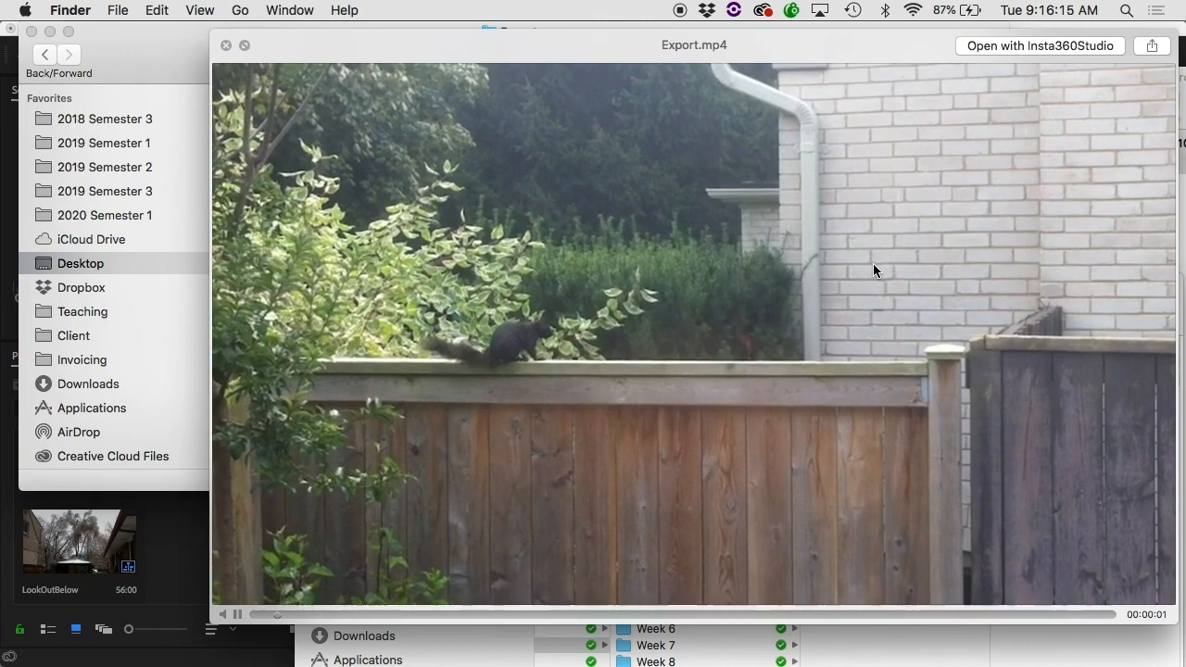